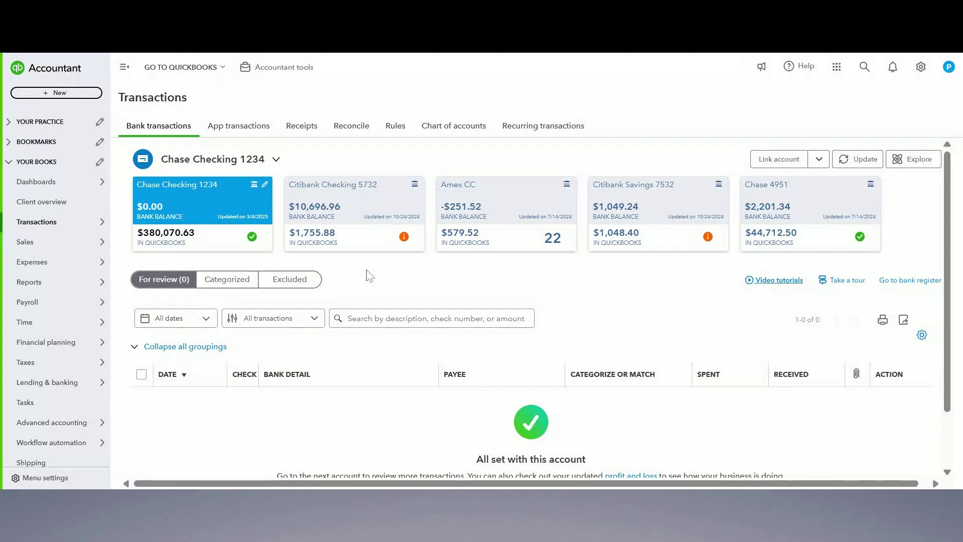
Start a check payment from ABC Company from the Customers list.
mouse_move(98, 246)
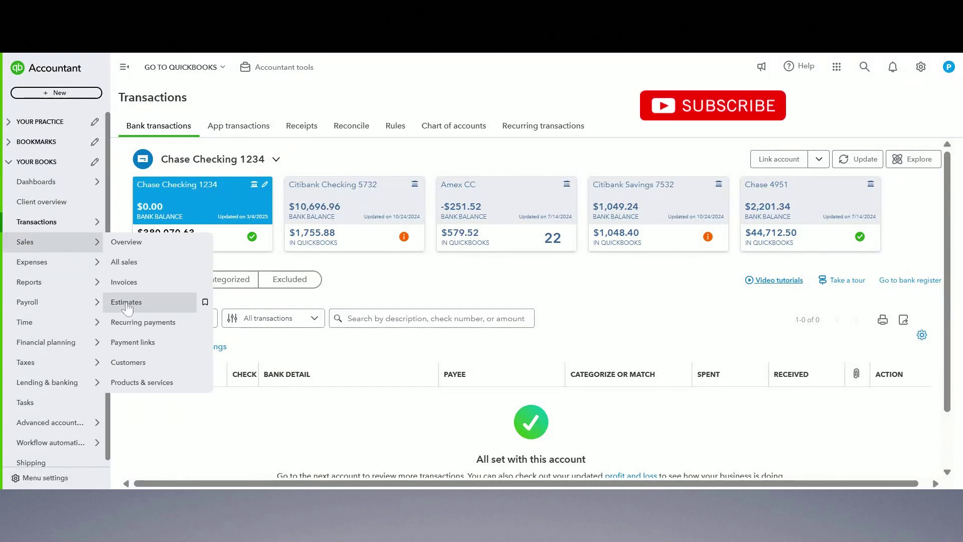
click(136, 362)
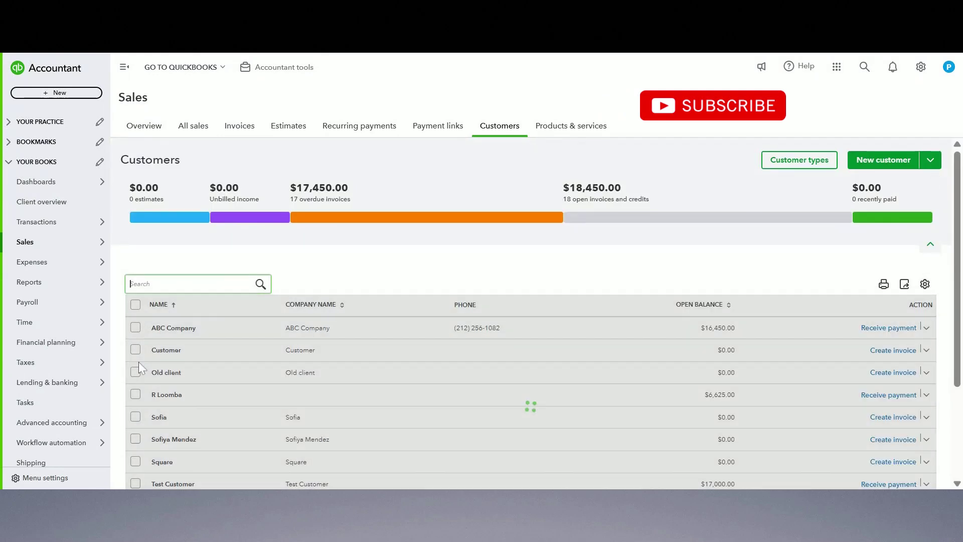
click(889, 328)
click(146, 240)
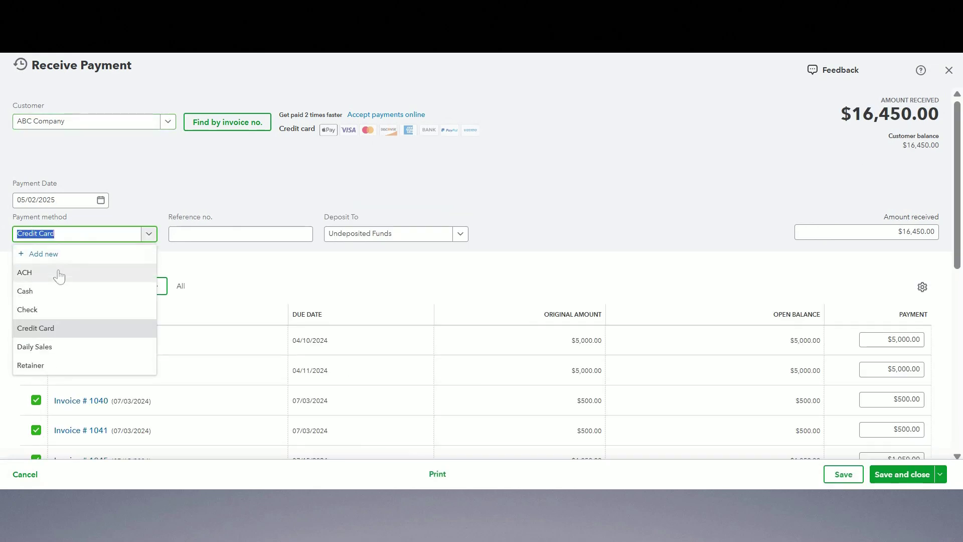
click(47, 313)
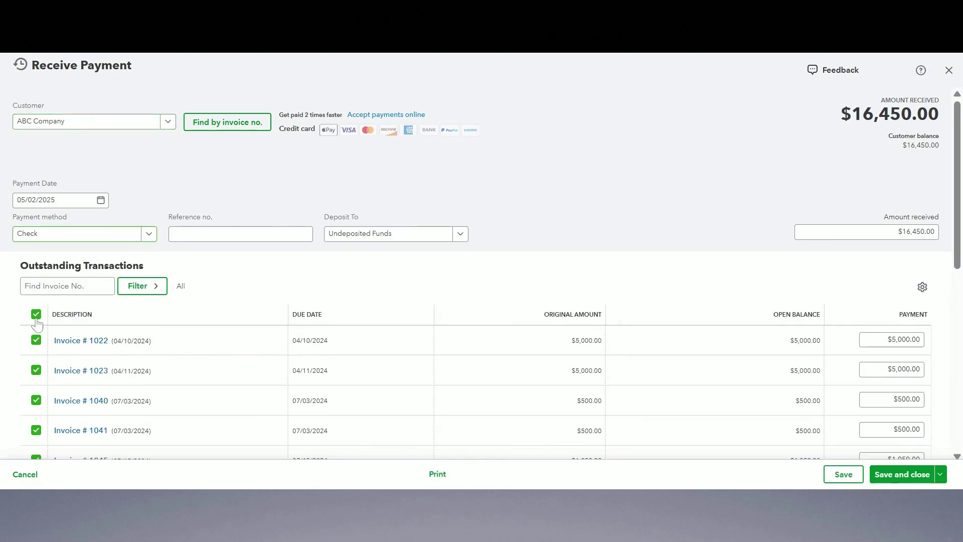
Apply the $10,000.00 payment only to invoices 1022 and 1023 and save it.
click(36, 314)
click(36, 341)
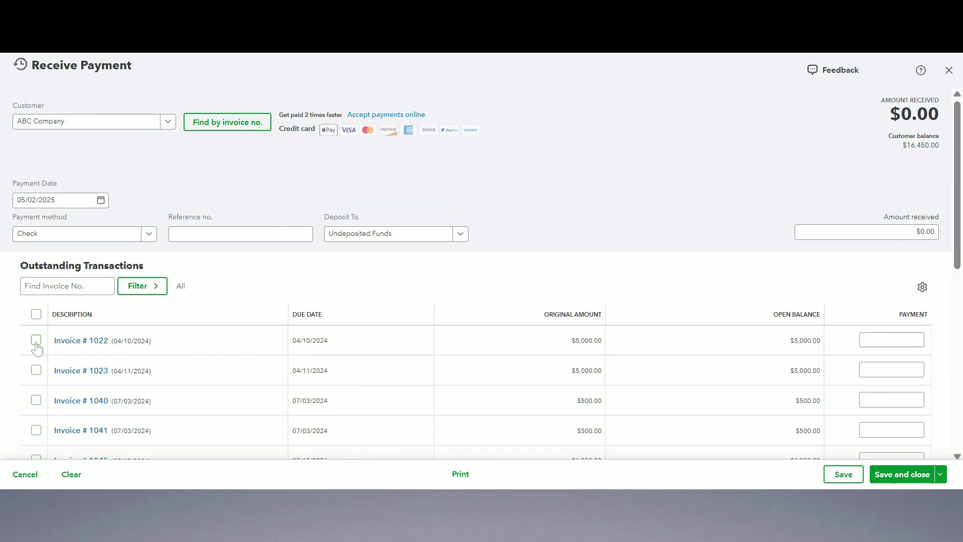
click(36, 372)
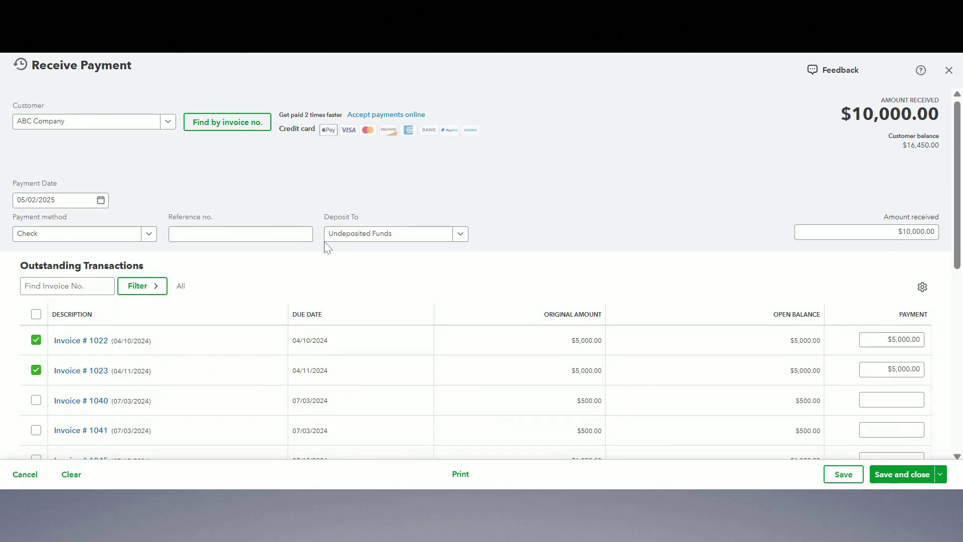
click(798, 230)
click(797, 232)
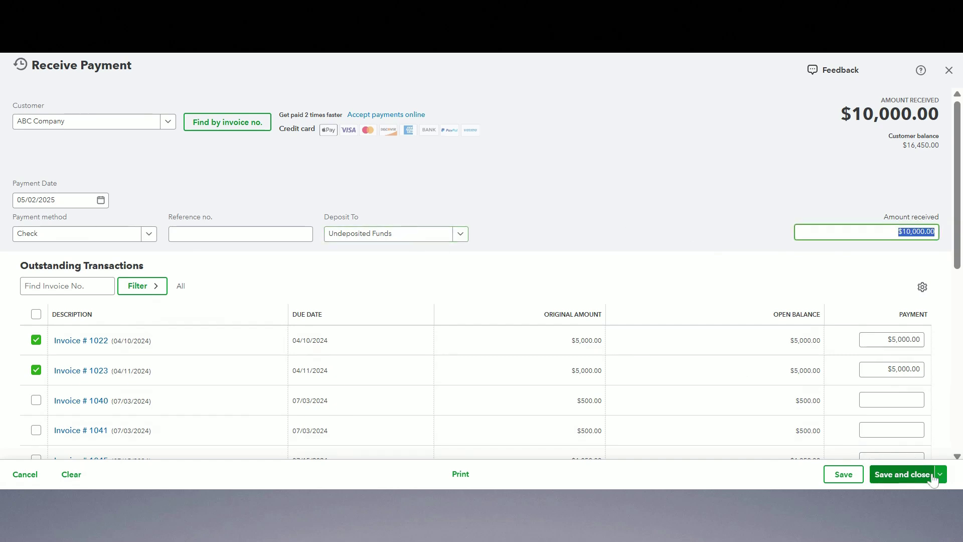
click(898, 476)
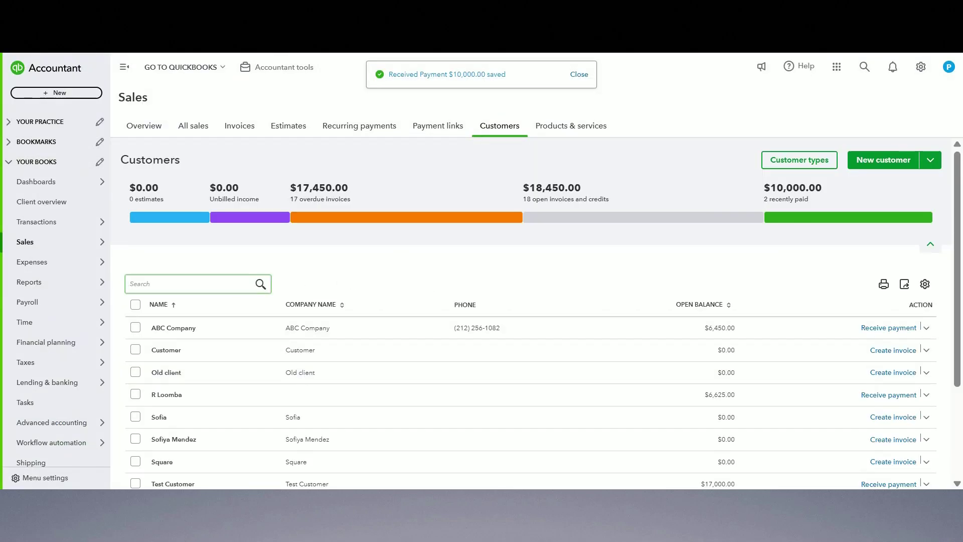
Record a $3,400.00 cash payment for Invoice 1009 only, excluding invoices 1014 and 1016.
click(889, 395)
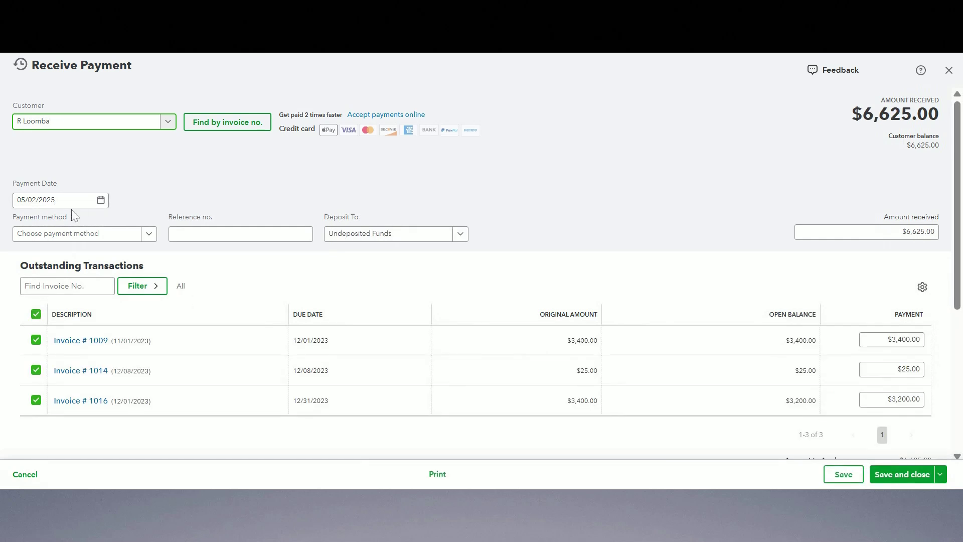
click(70, 234)
click(43, 288)
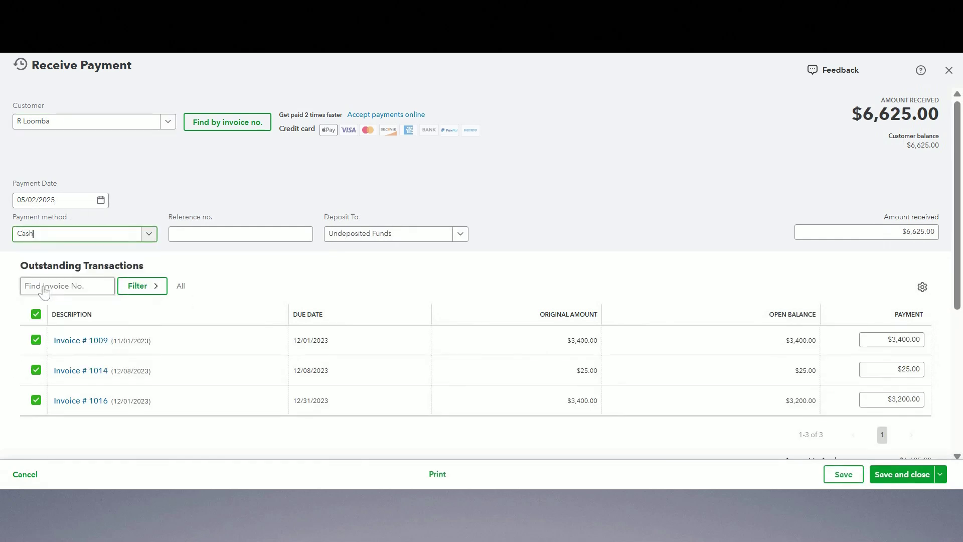
click(391, 236)
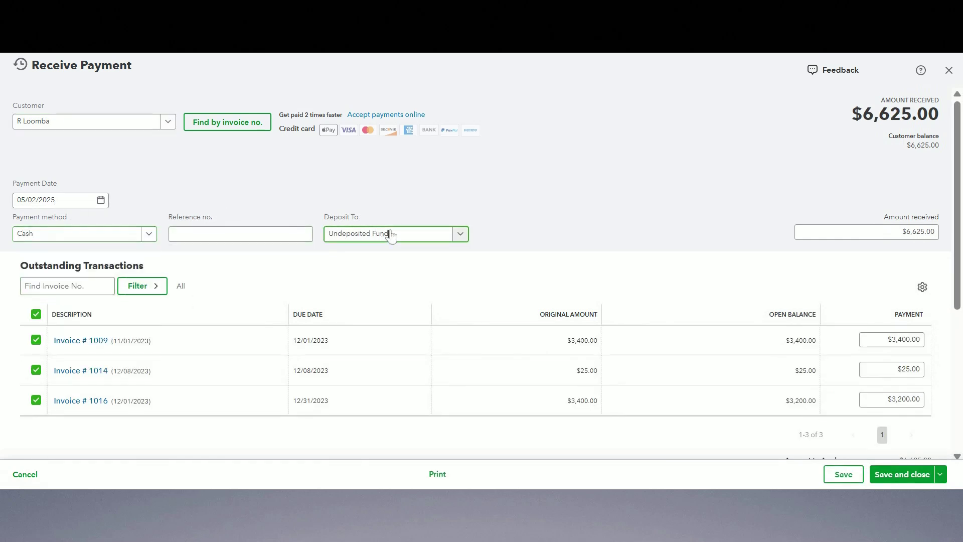
click(36, 370)
click(36, 400)
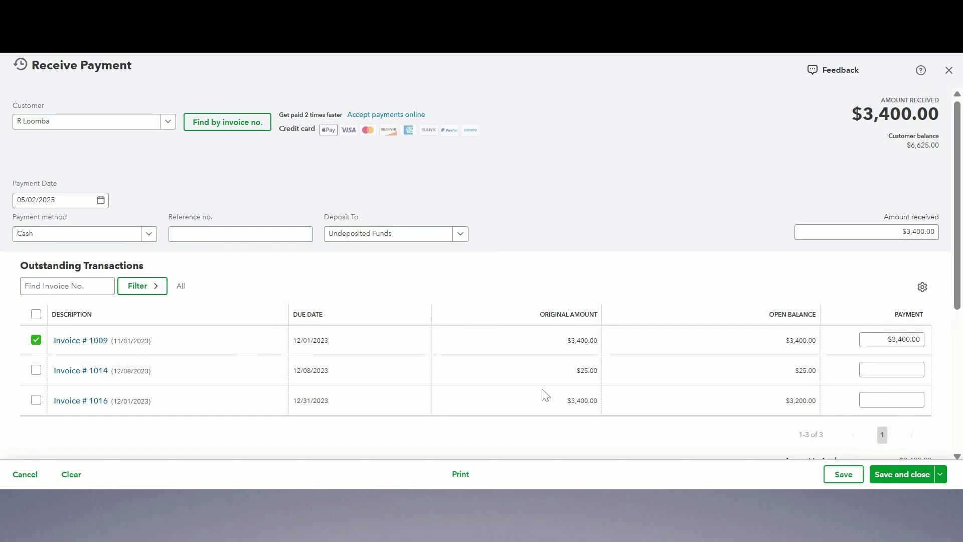
click(897, 477)
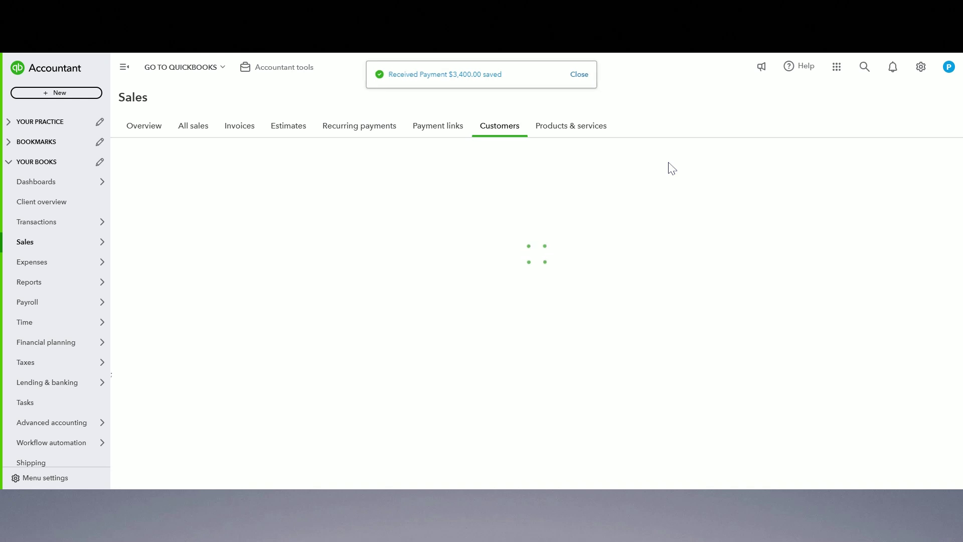
scroll(794, 396, down, 1)
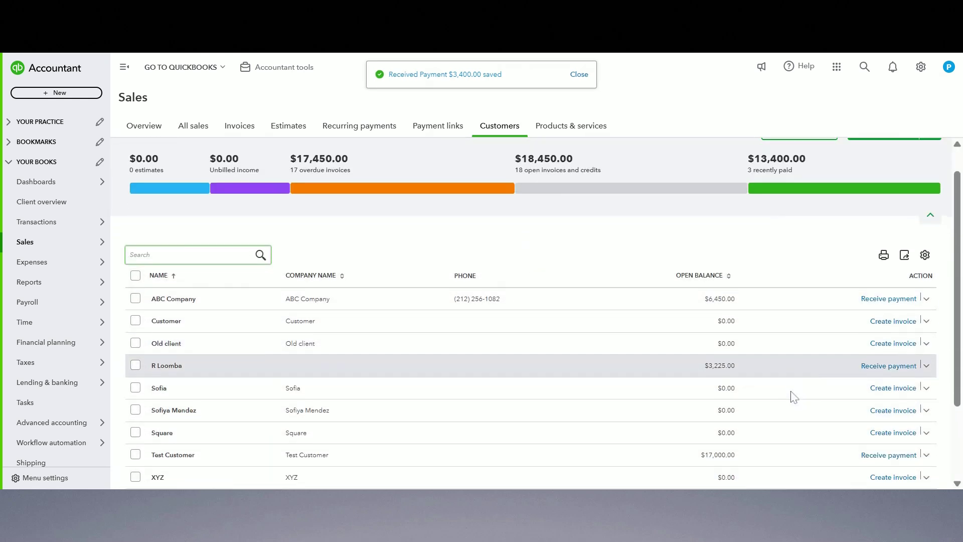
scroll(794, 397, down, 1)
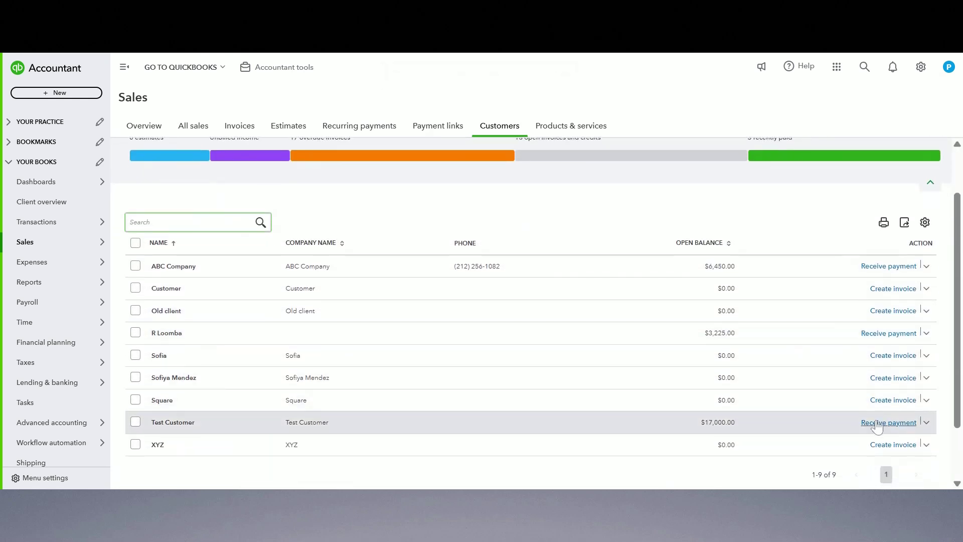
Save a Test Customer credit card payment applied only to Invoice 1013.
click(877, 425)
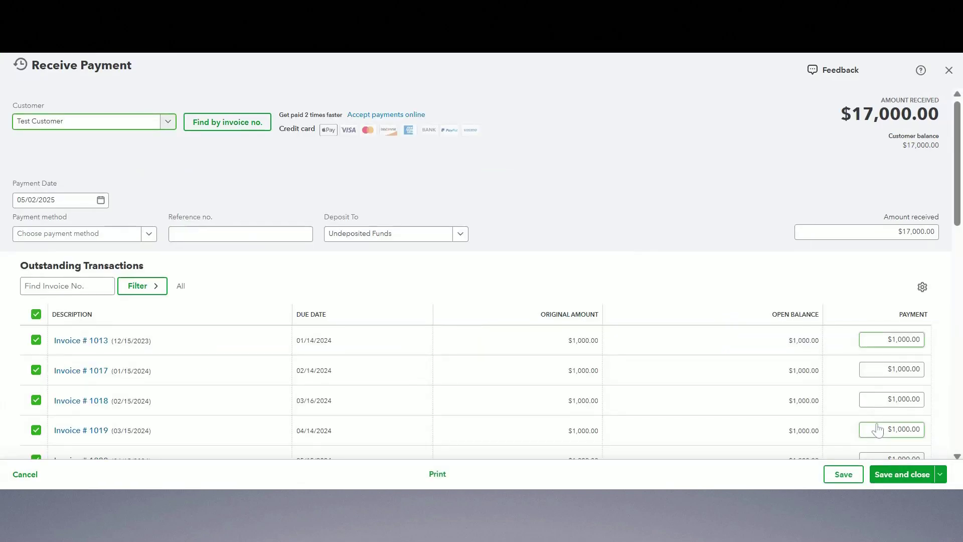
click(36, 314)
click(36, 340)
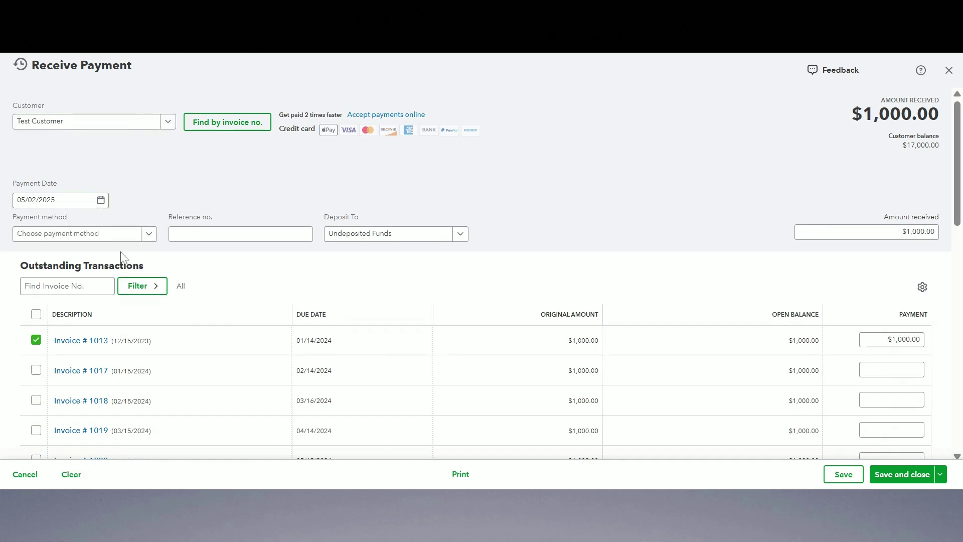
click(120, 234)
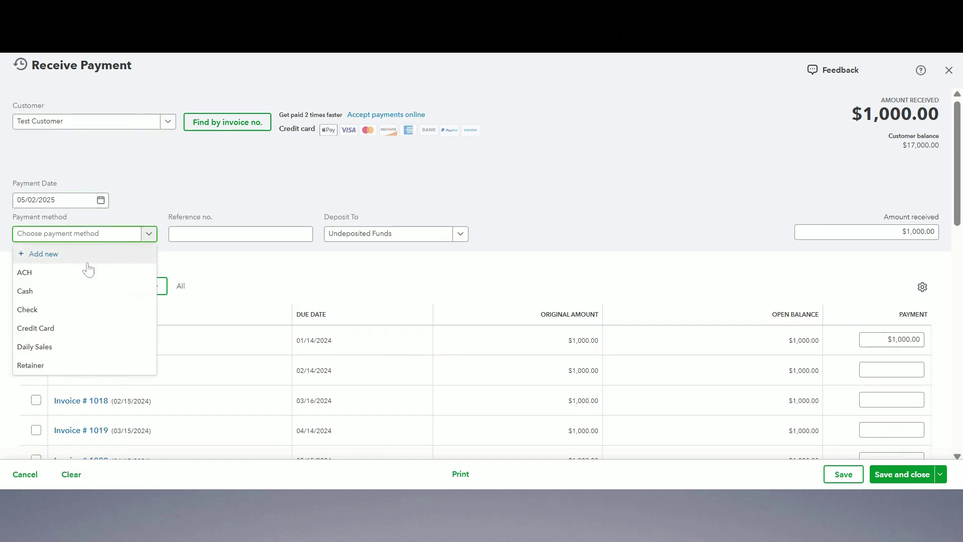
click(62, 328)
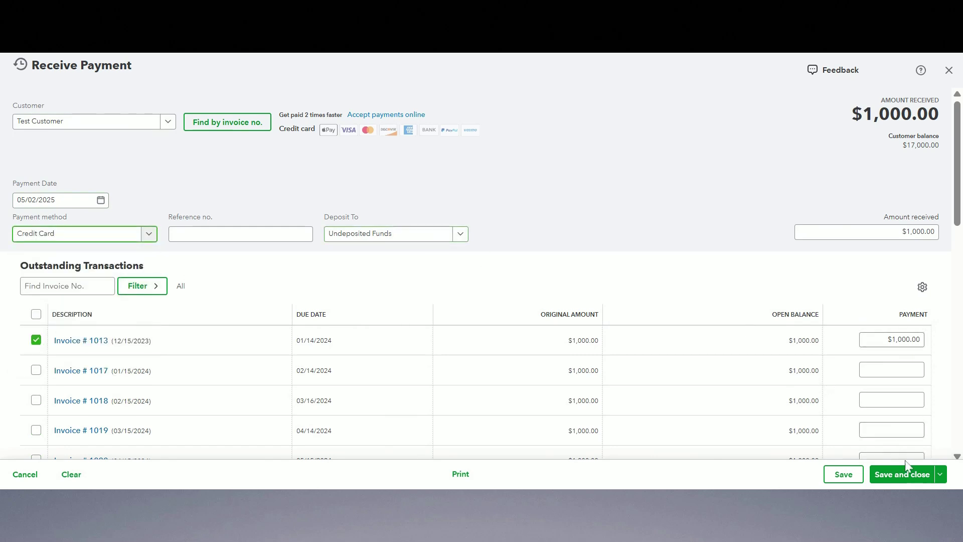
click(940, 475)
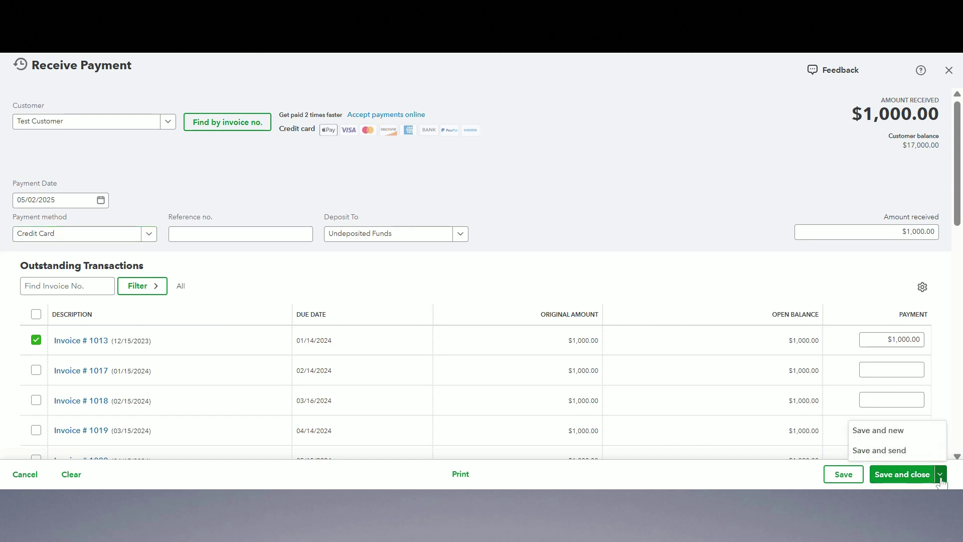
click(876, 430)
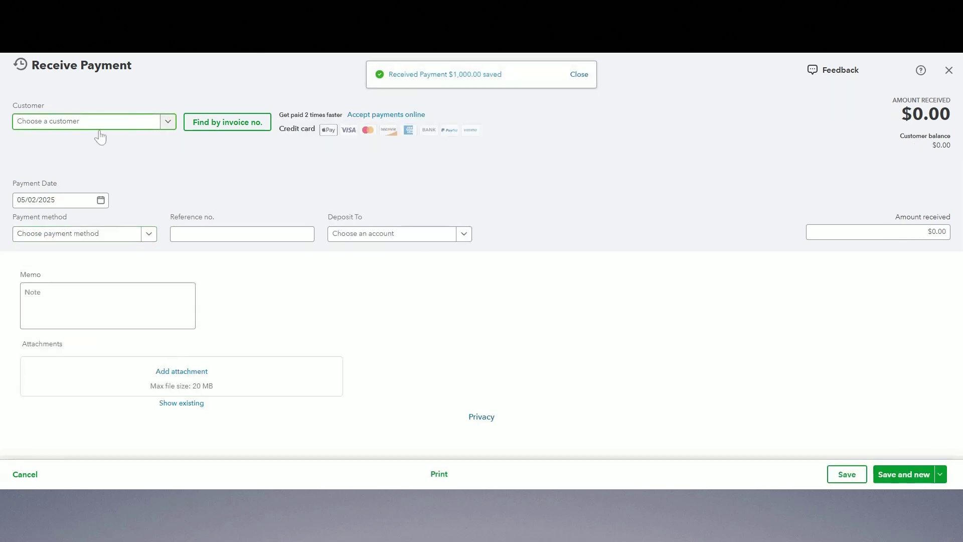
Record Test Customer's $1,000.00 credit card payment on Invoice # 1017 and close the form.
text(test)
click(81, 160)
click(75, 233)
text(credi)
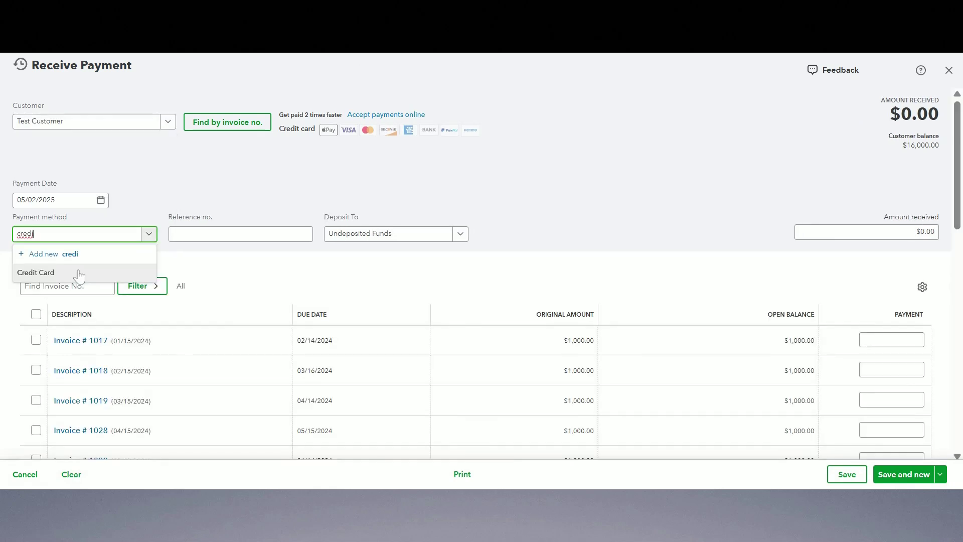
key(Return)
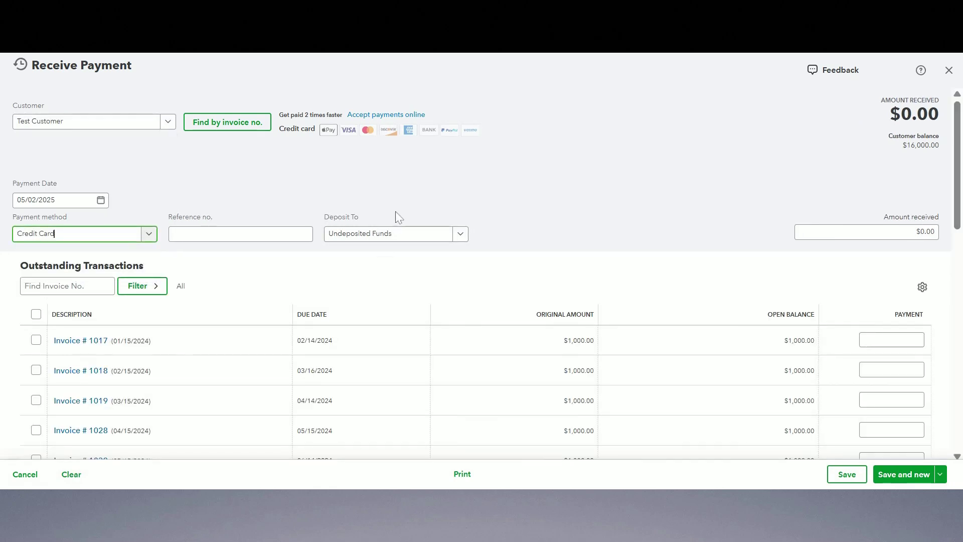
click(36, 340)
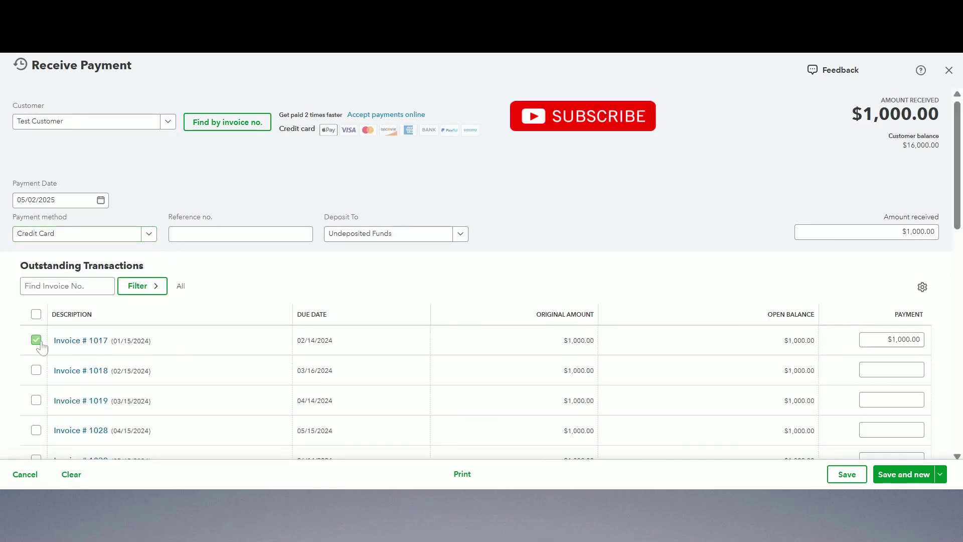
click(852, 481)
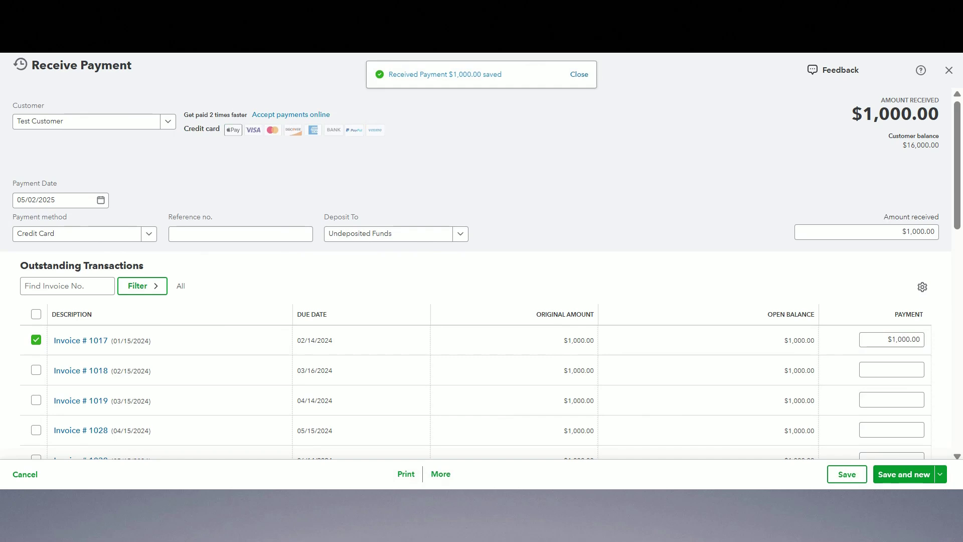
click(949, 71)
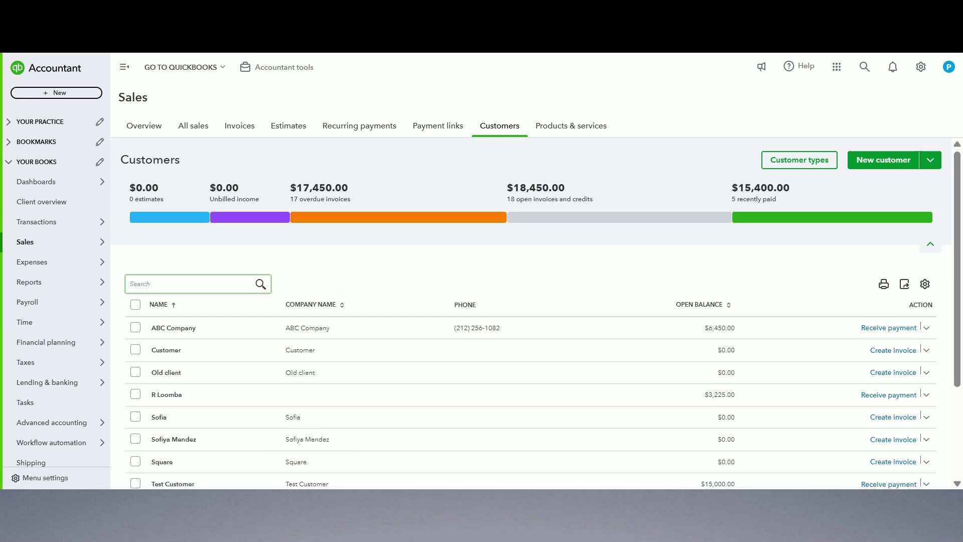
Deposit the ABC Company check and the cash payment, $13,400.00 total, into Chase Checking 1234.
click(76, 93)
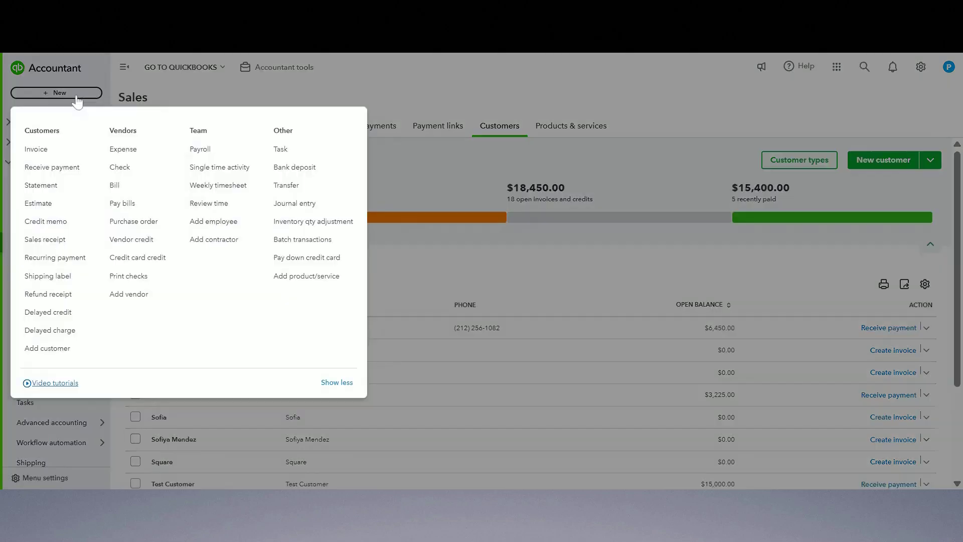
click(274, 167)
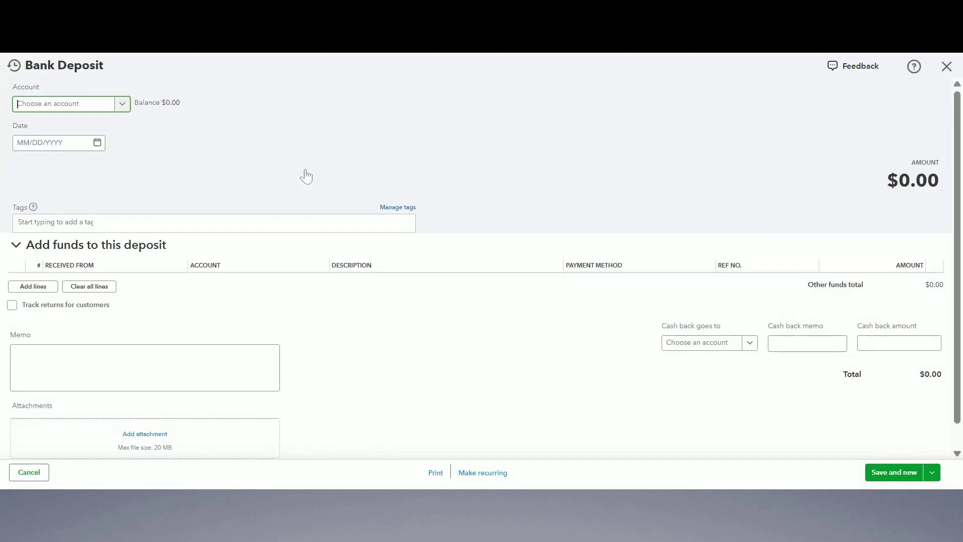
click(18, 222)
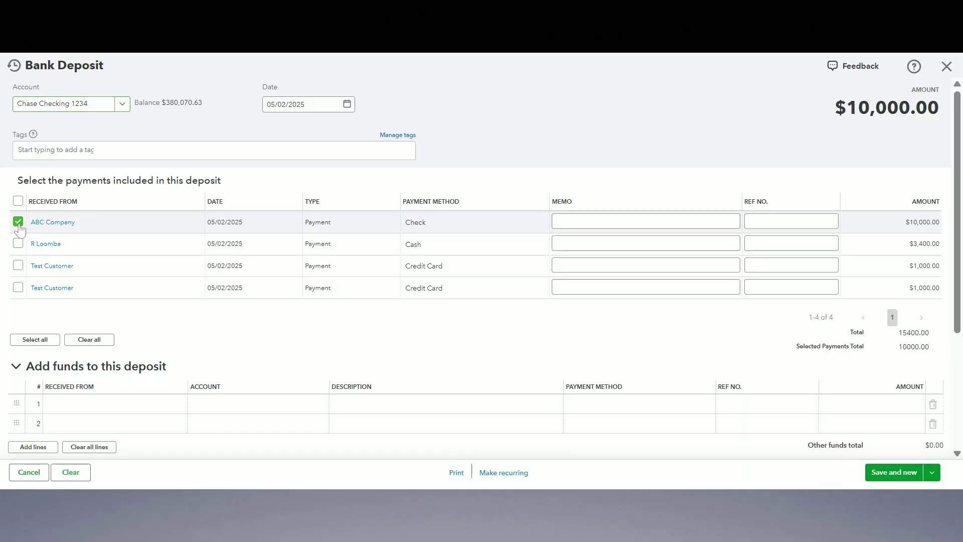
click(18, 244)
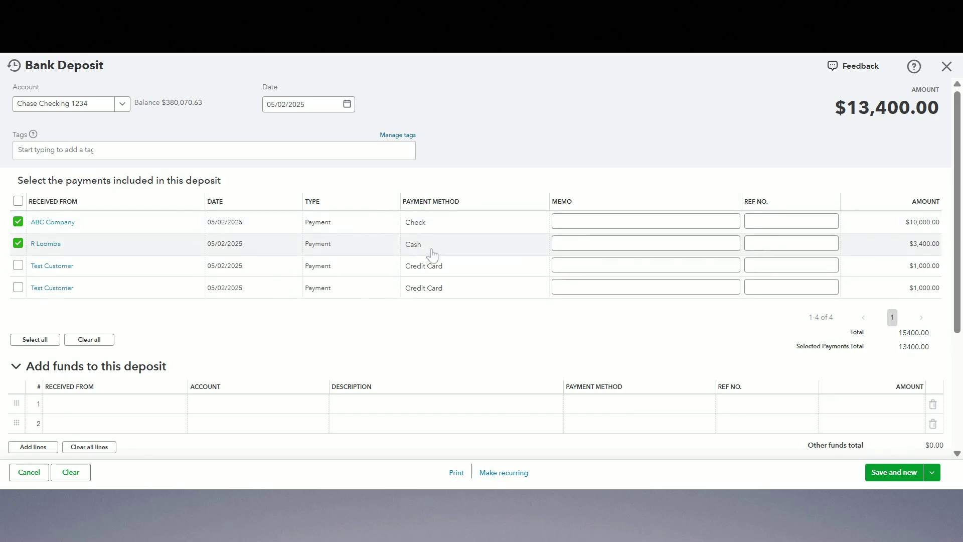
click(307, 104)
key(ctrl+a)
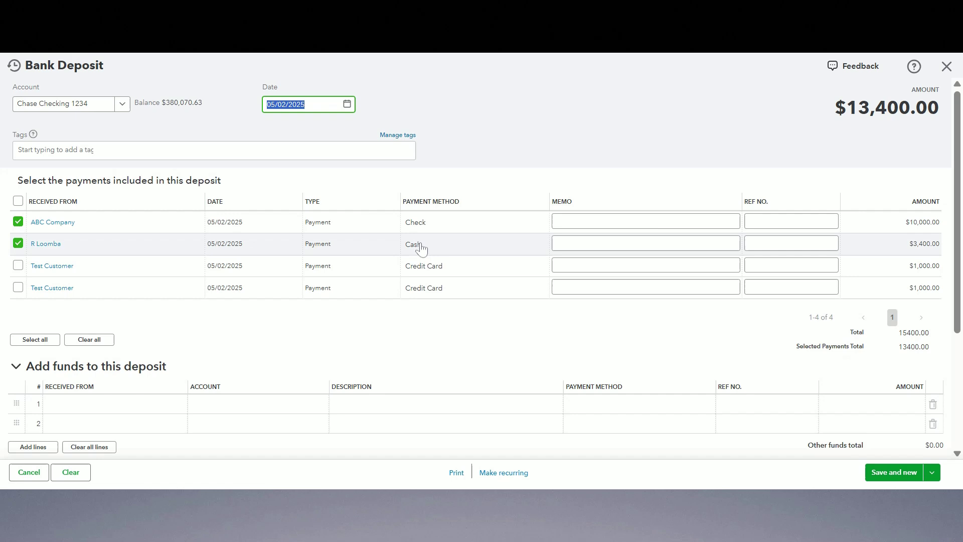
scroll(308, 370, down, 3)
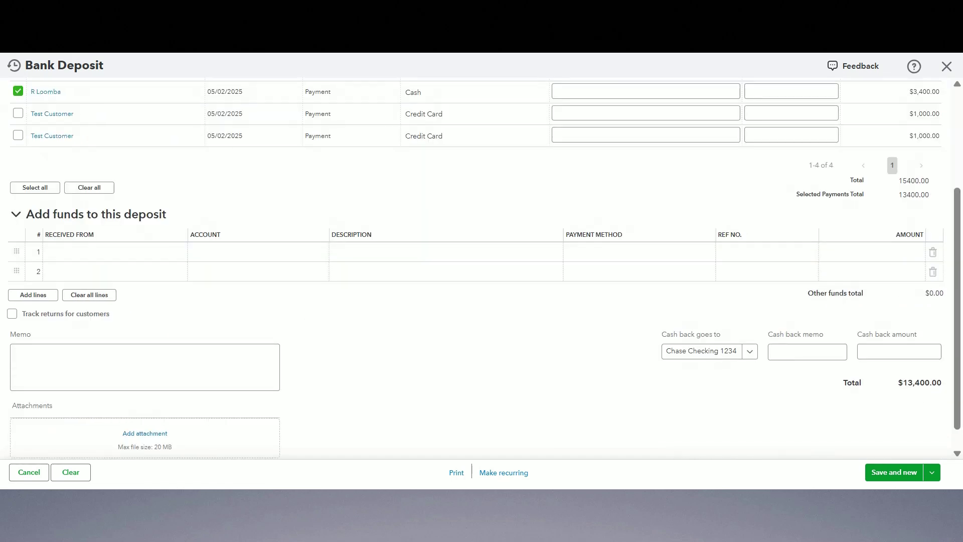
scroll(949, 393, up, 2)
click(936, 450)
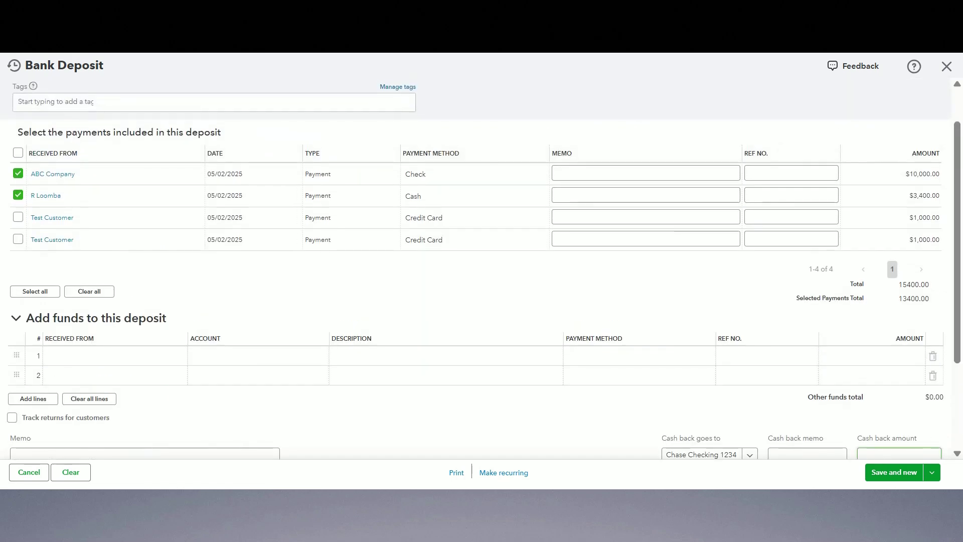
click(893, 474)
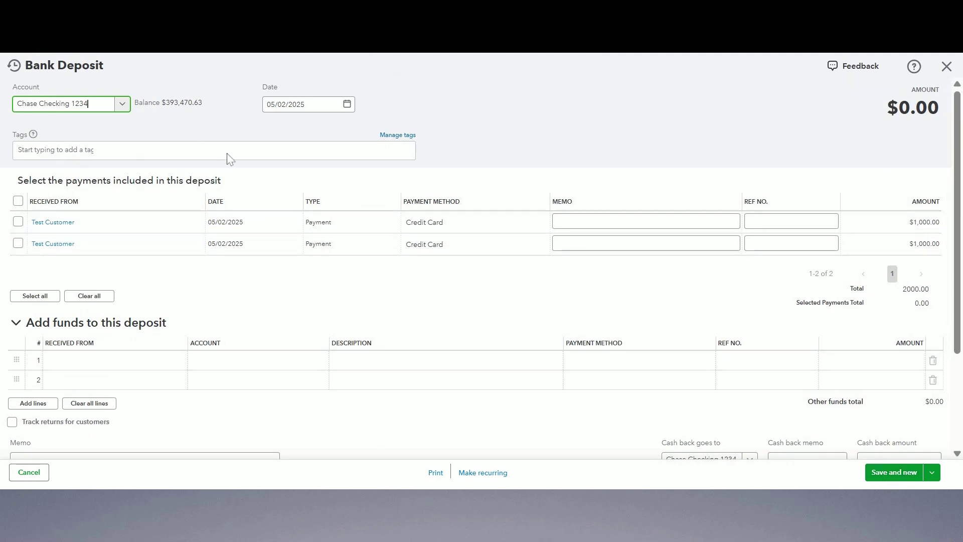
Select both $1,000.00 Test Customer credit card payments for a $2,000.00 deposit.
click(18, 202)
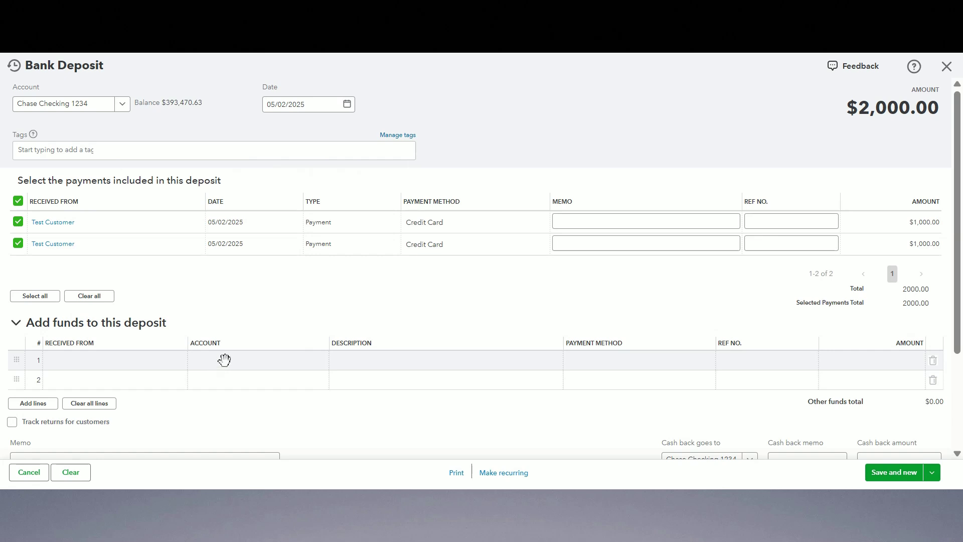
Add a new vendor named intuit on the first Add funds line.
click(97, 358)
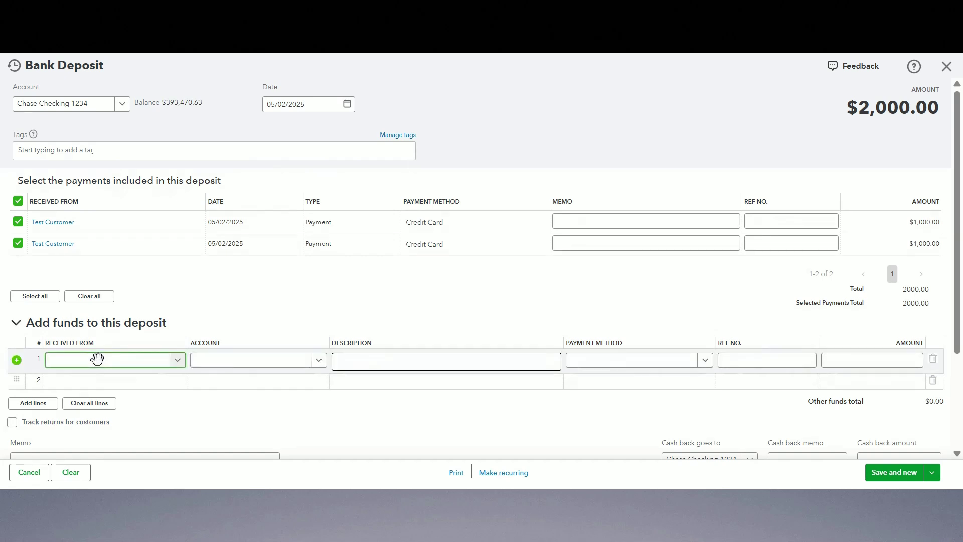
text(intuit)
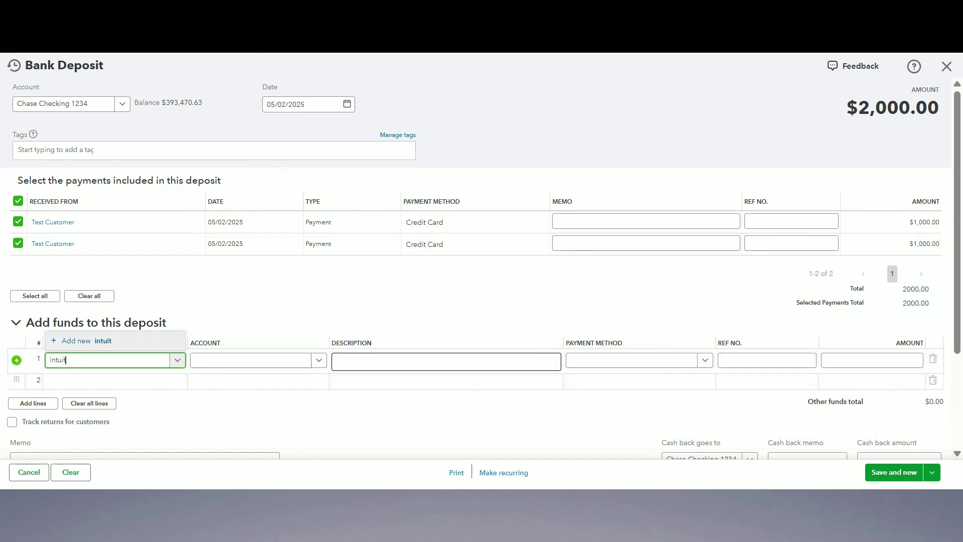
click(98, 343)
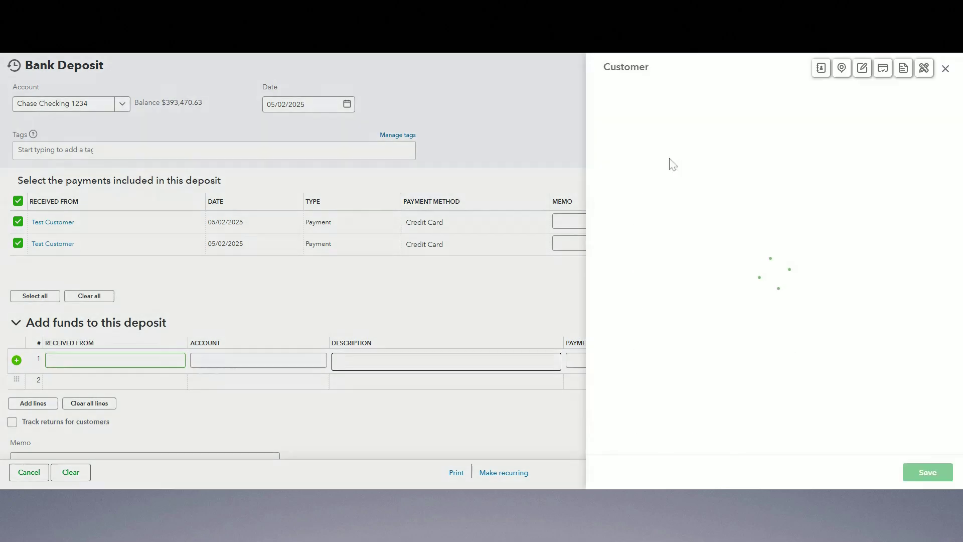
click(701, 123)
click(641, 159)
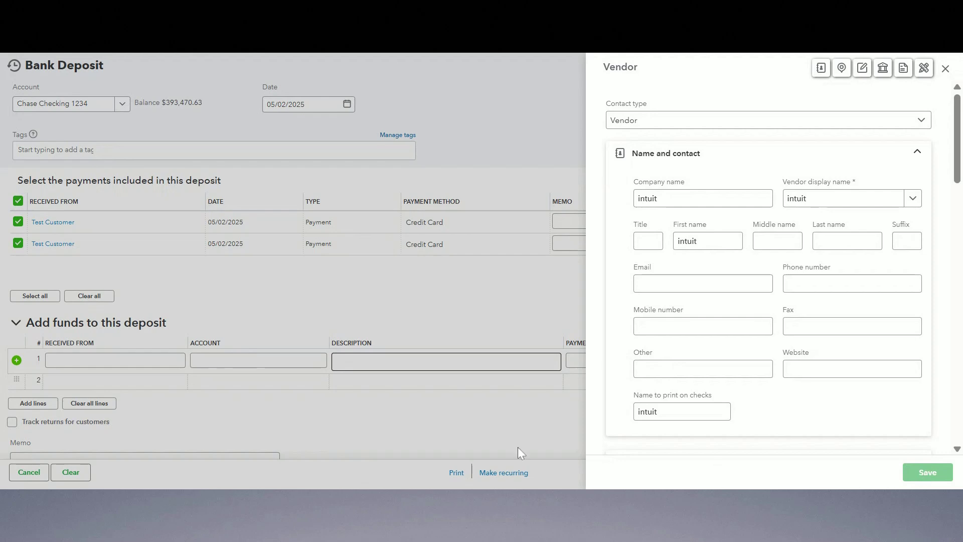
click(238, 362)
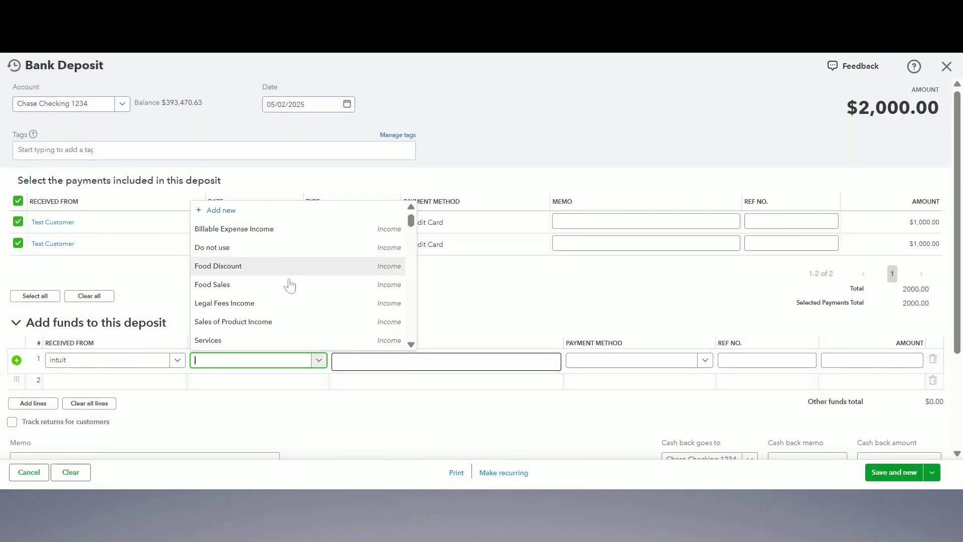
Set the line to Merchant Service Fees at -50 and save the $1,950.00 deposit.
scroll(289, 289, down, 1)
text(fee)
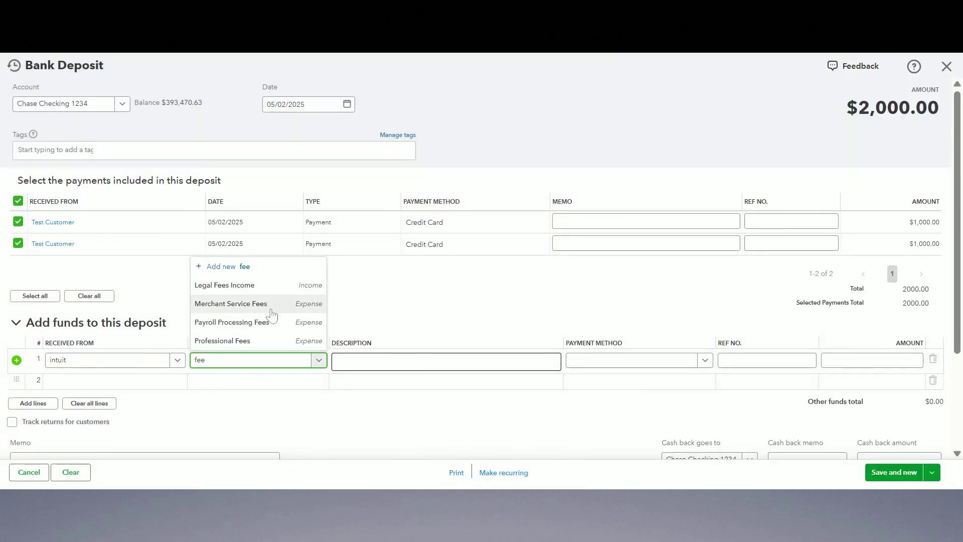
click(276, 307)
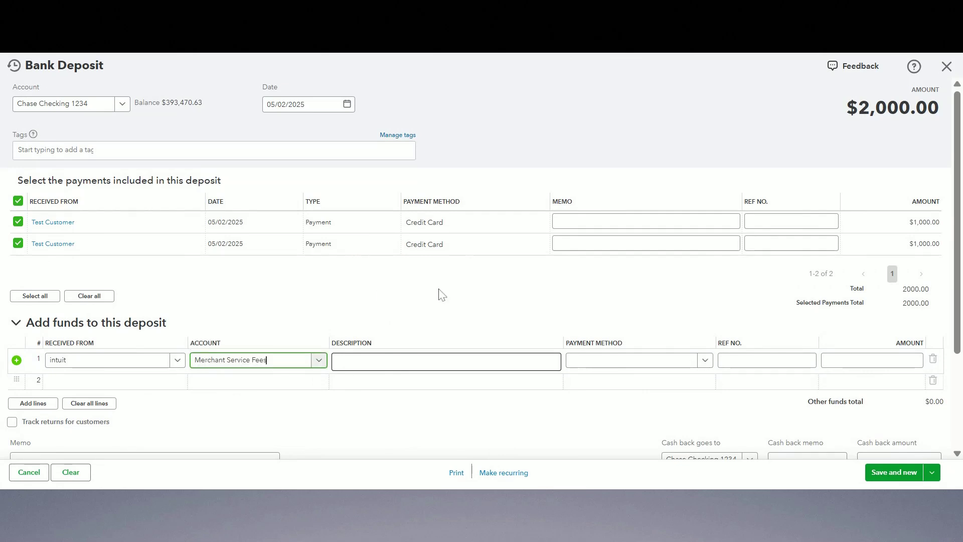
click(874, 359)
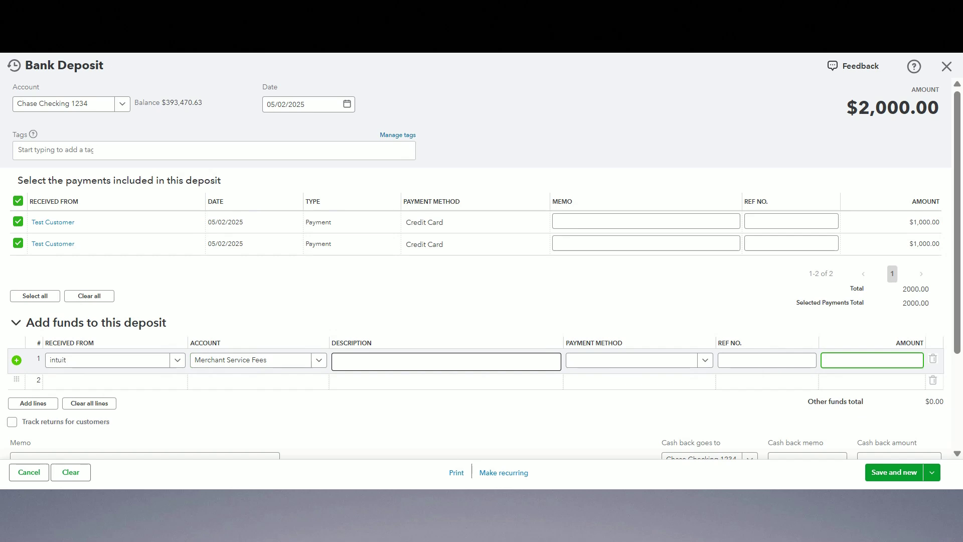
text(-50)
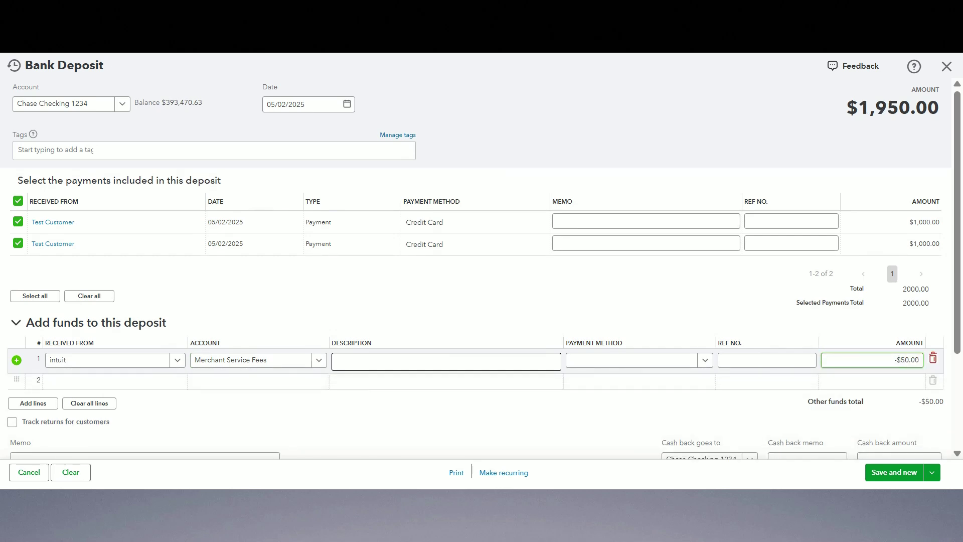
click(394, 407)
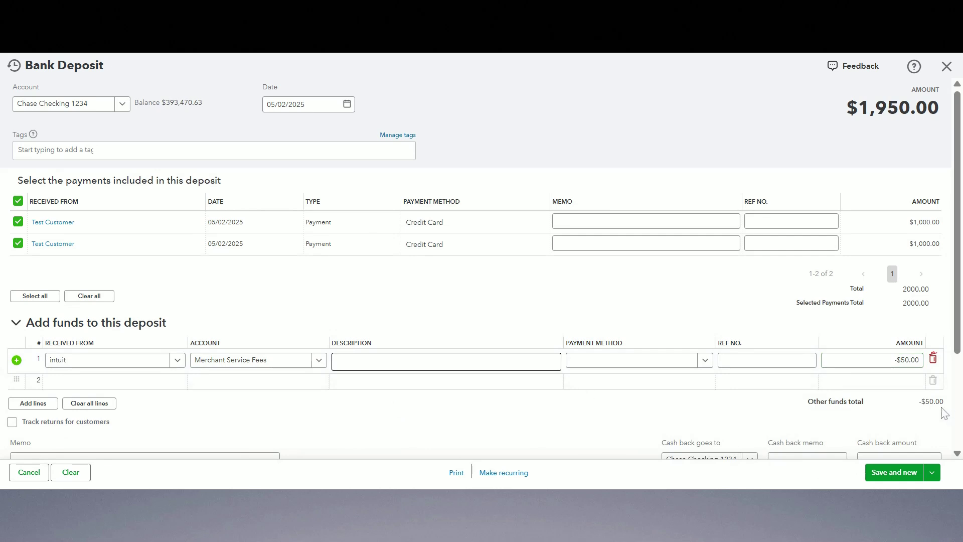
scroll(898, 412, down, 3)
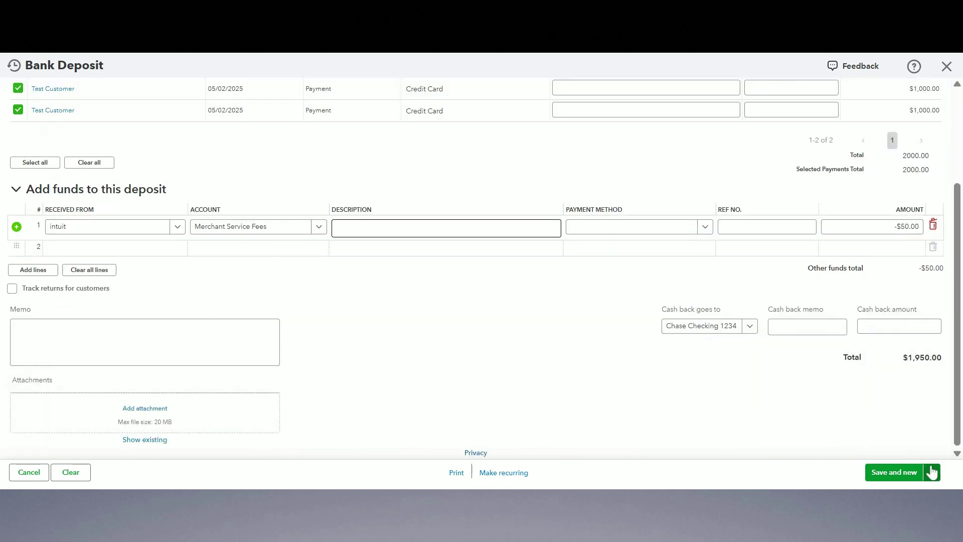
click(935, 472)
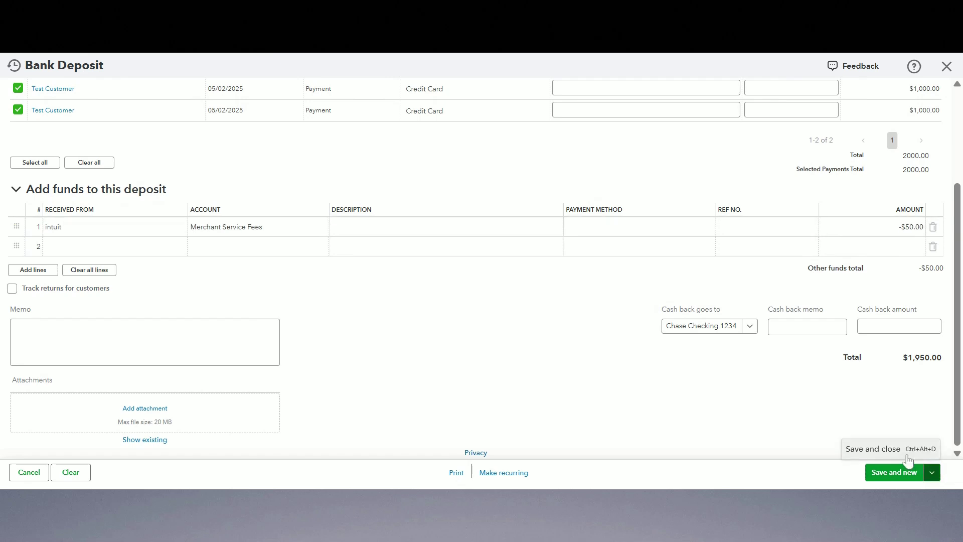
click(870, 449)
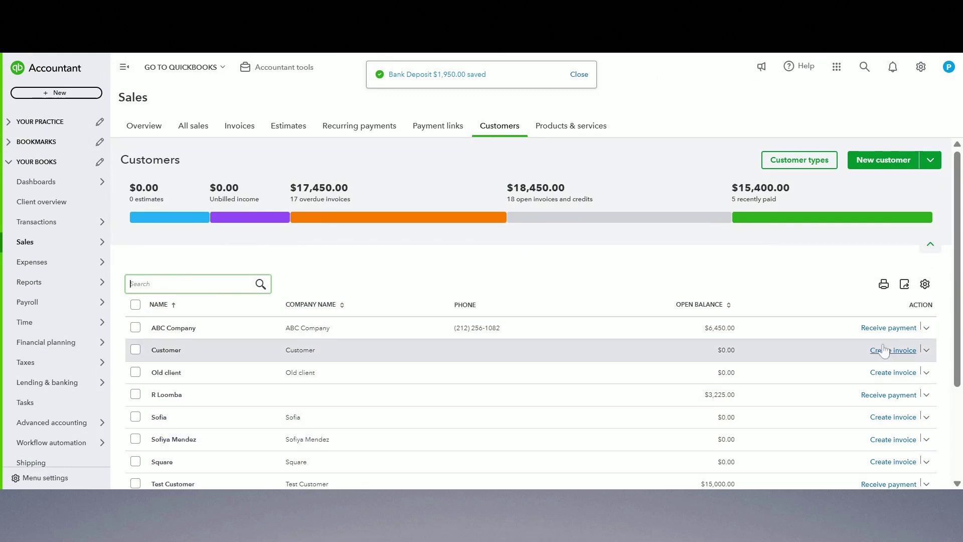
Record ABC Company's $500.00 check payment for Invoice # 1040.
click(888, 327)
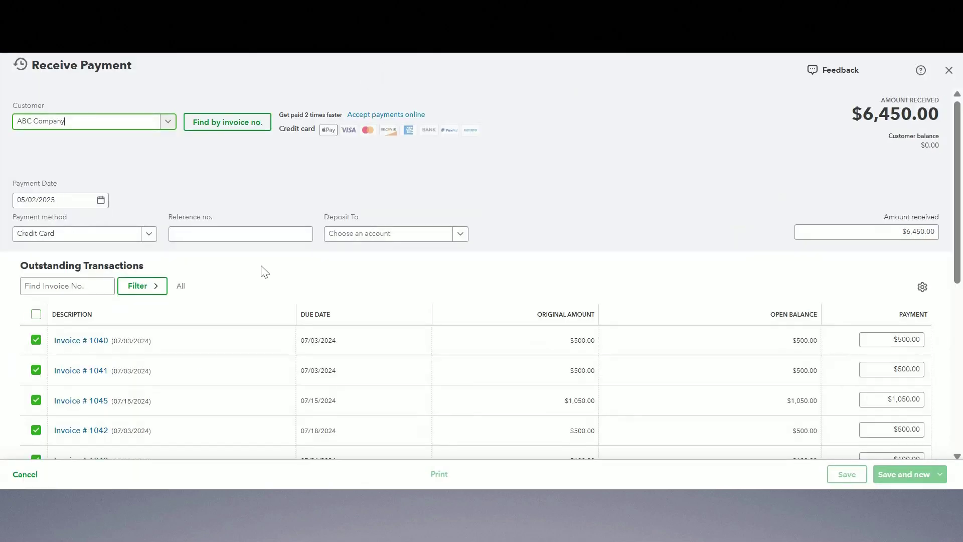
click(73, 241)
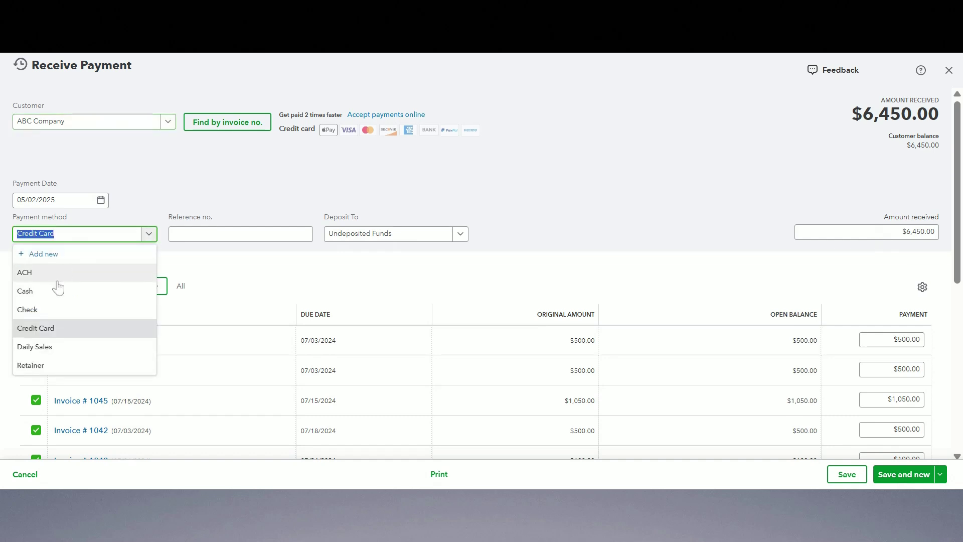
click(47, 310)
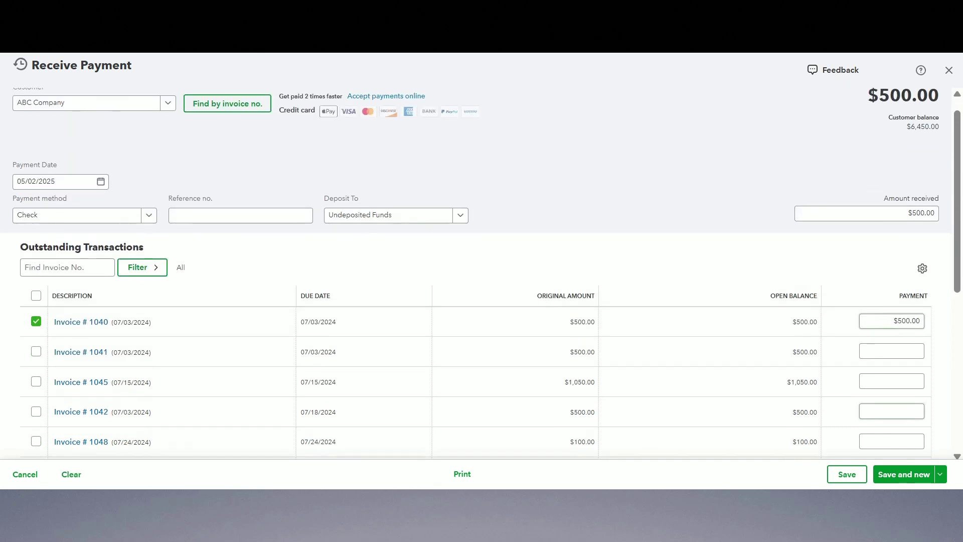
click(846, 474)
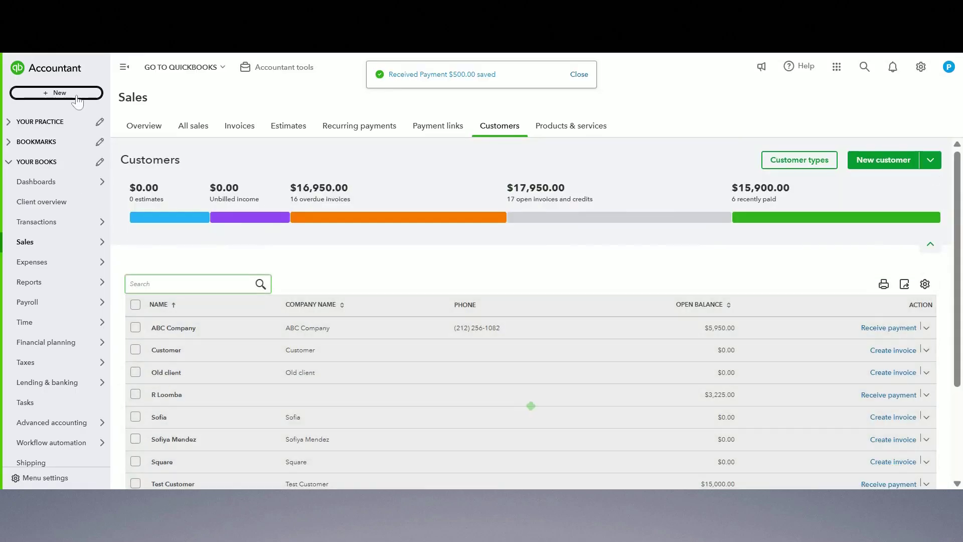
click(75, 95)
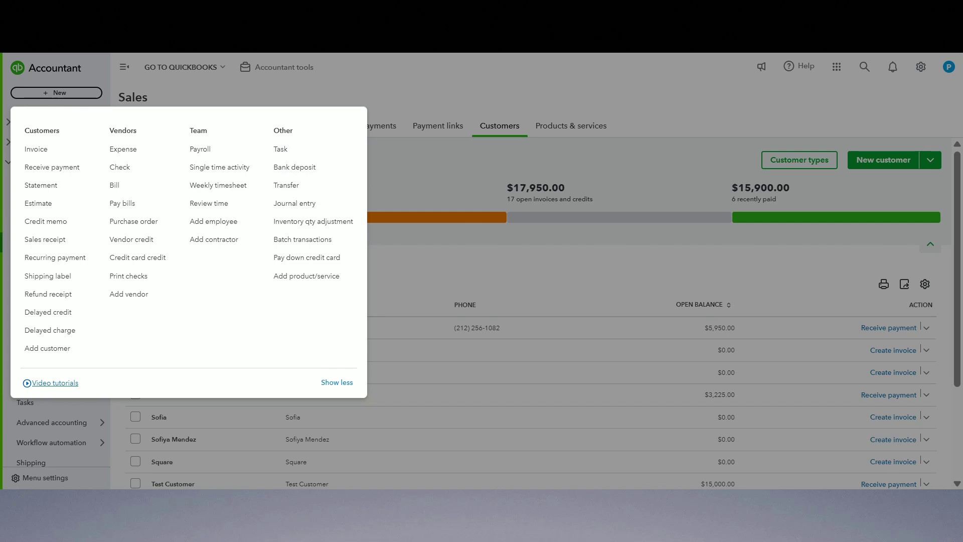
Start a Chase Checking 1234 bank deposit including ABC Company's $500.00 check.
click(283, 169)
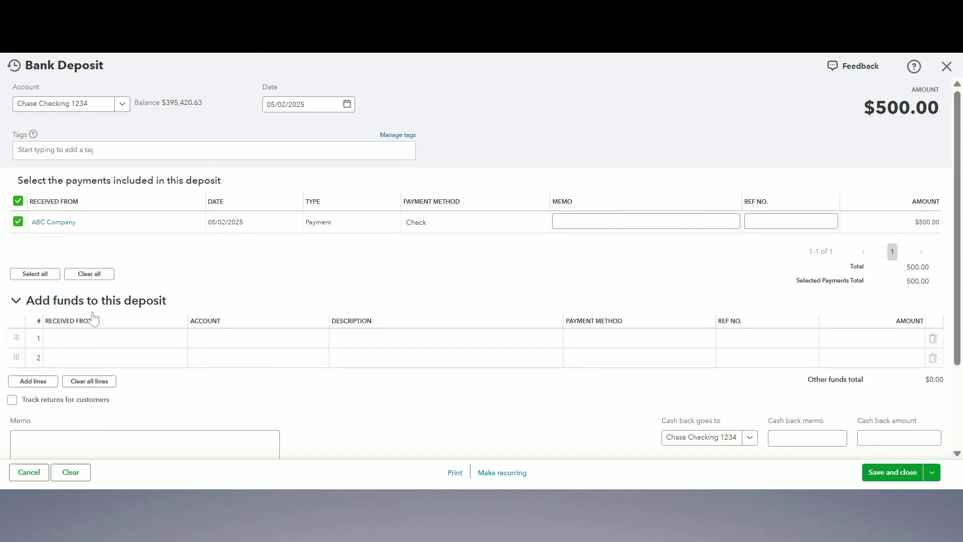
Add new vendor IRS on the first Add funds line with account Payroll Taxes.
click(116, 337)
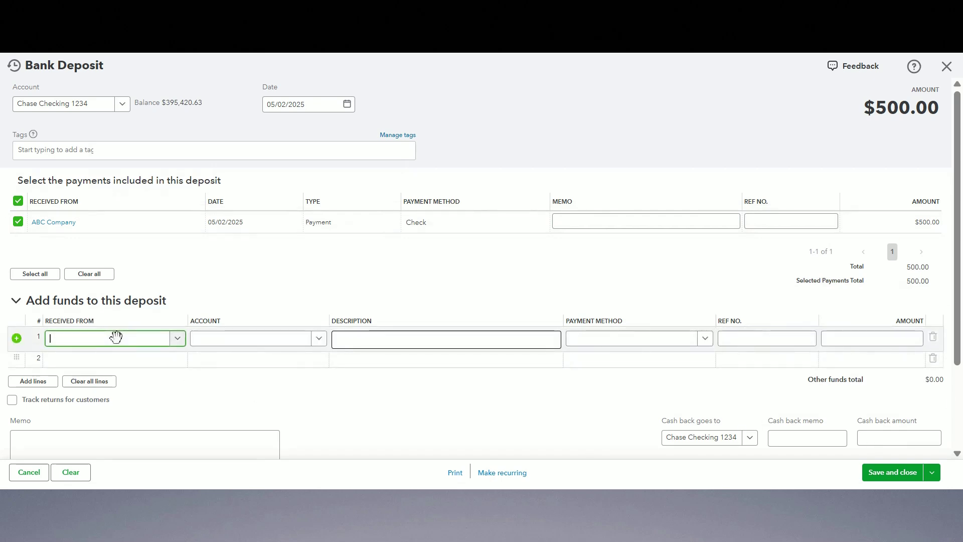
text(IRS)
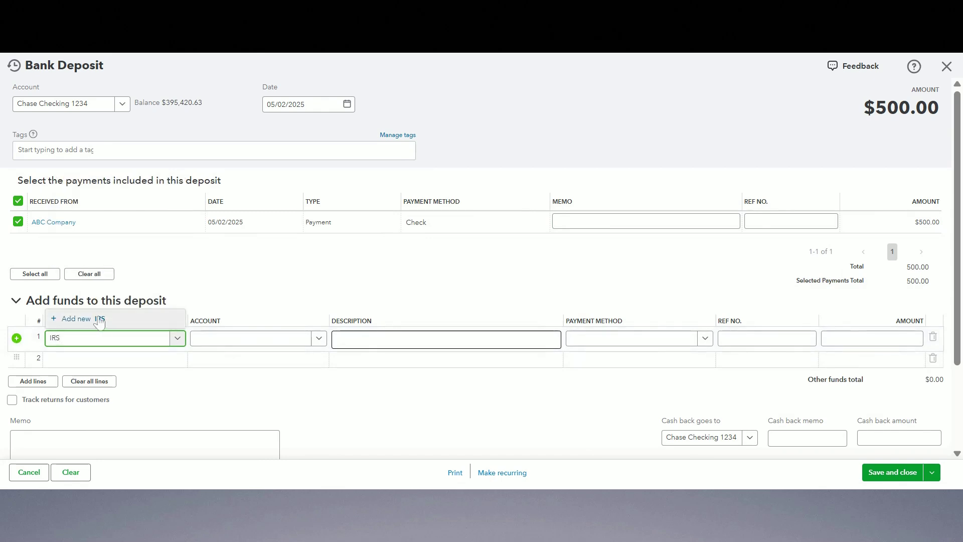
click(104, 327)
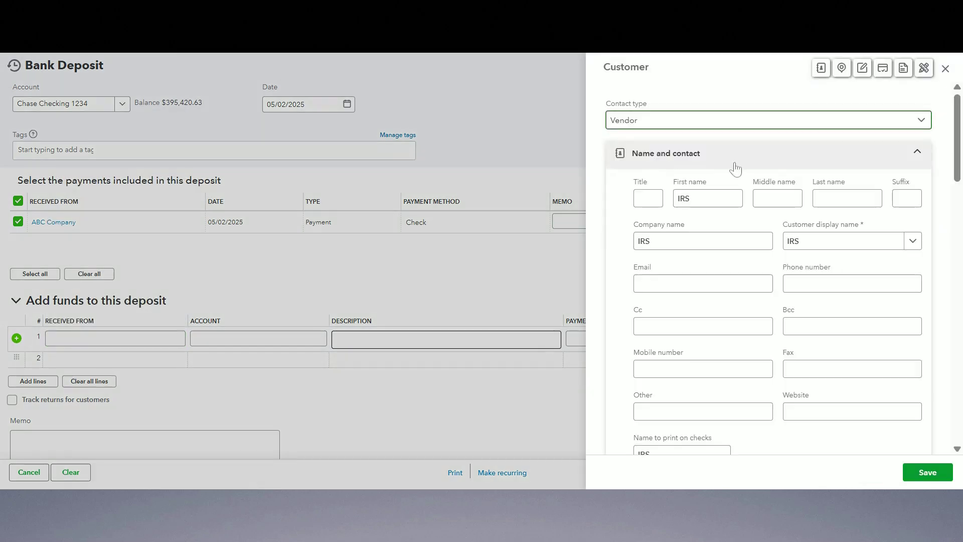
click(925, 471)
text(tax)
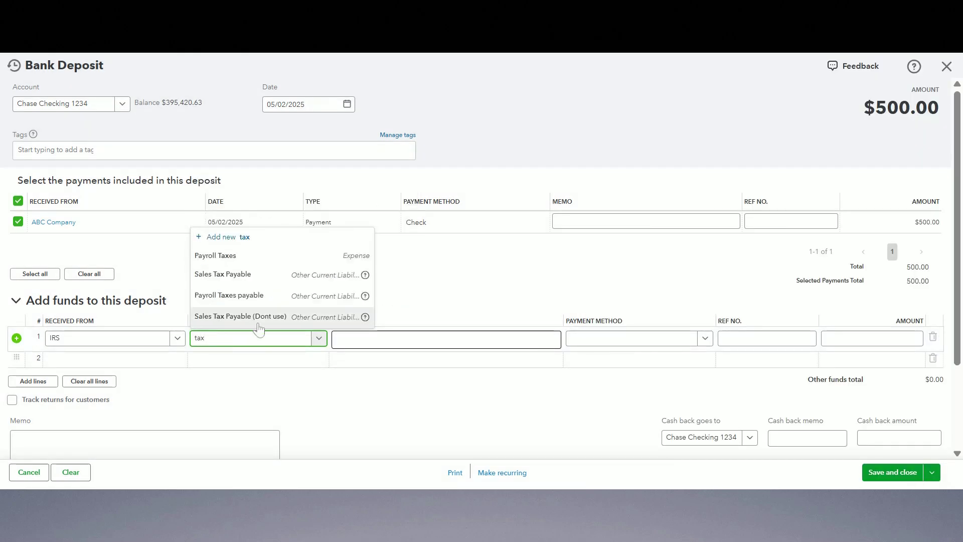
click(249, 257)
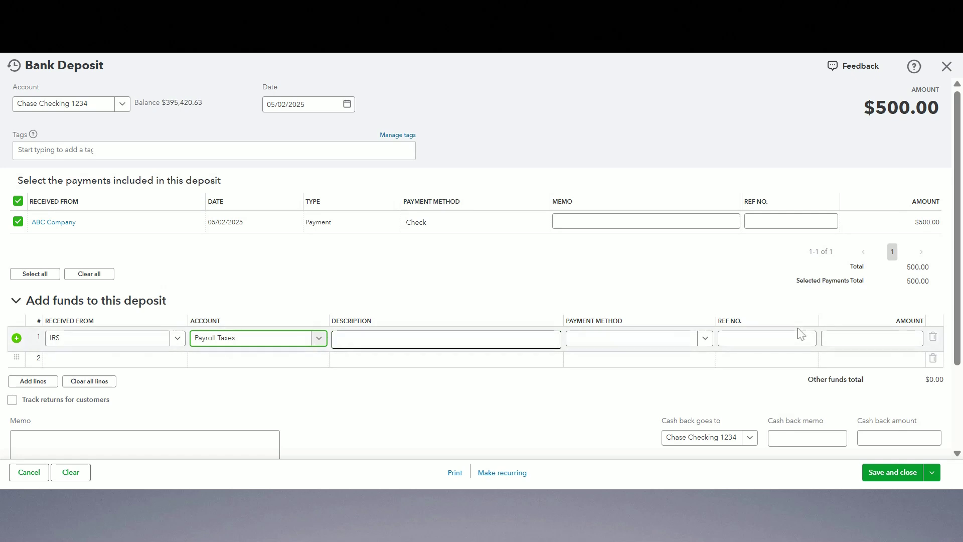
Give the IRS line a 1,000 amount, Check payment method and Ref no. 1234.
click(872, 338)
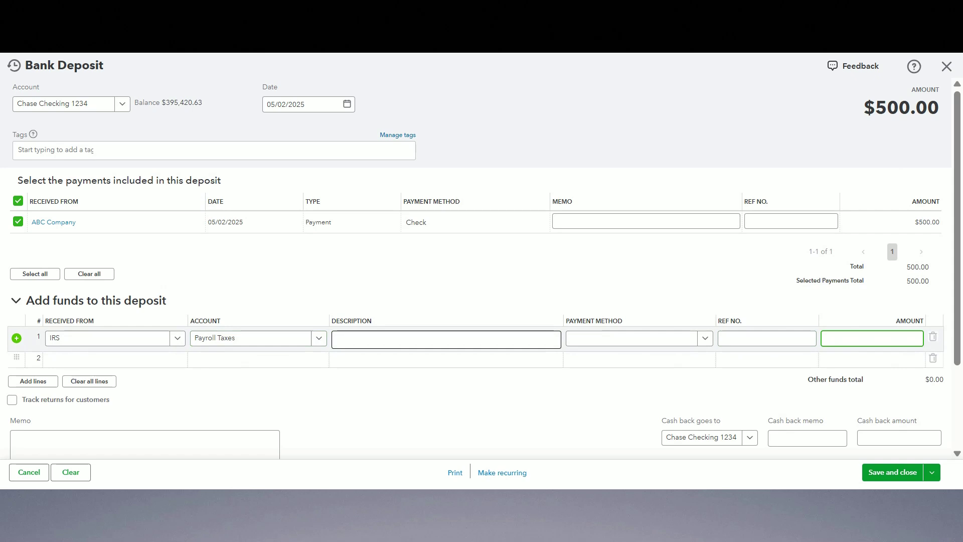
text(1,000)
key(Tab)
click(657, 343)
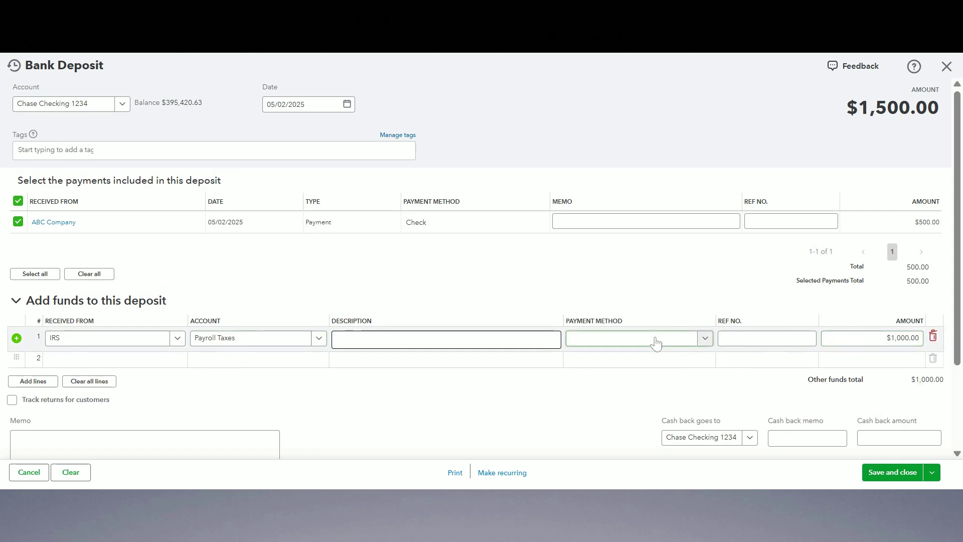
click(598, 414)
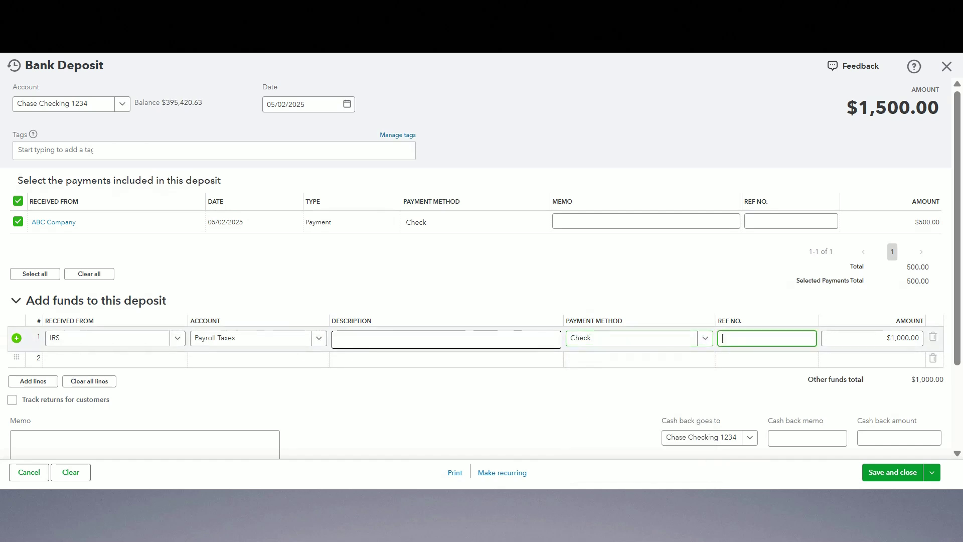
text(1234)
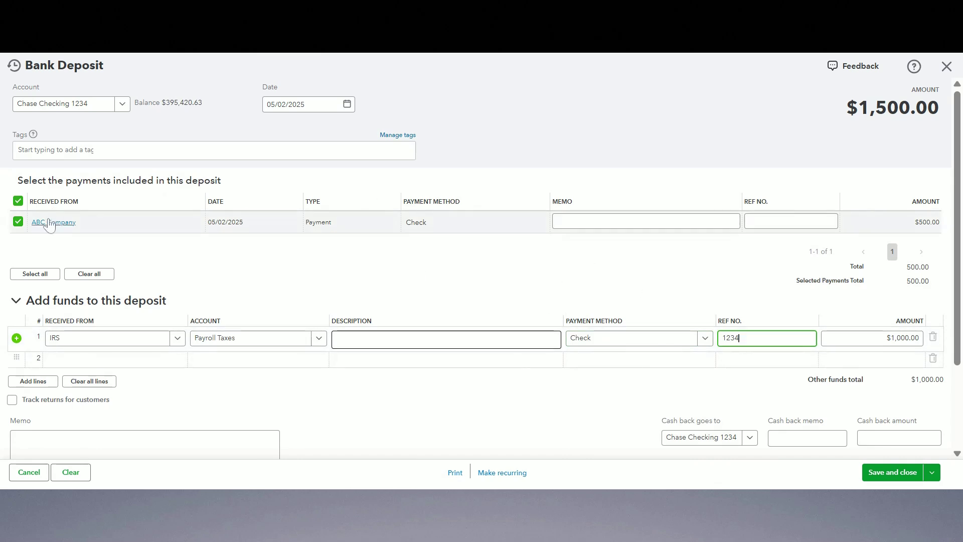
Review the deposit lines and save the $1,500.00 Chase Checking deposit.
drag(142, 180, 221, 180)
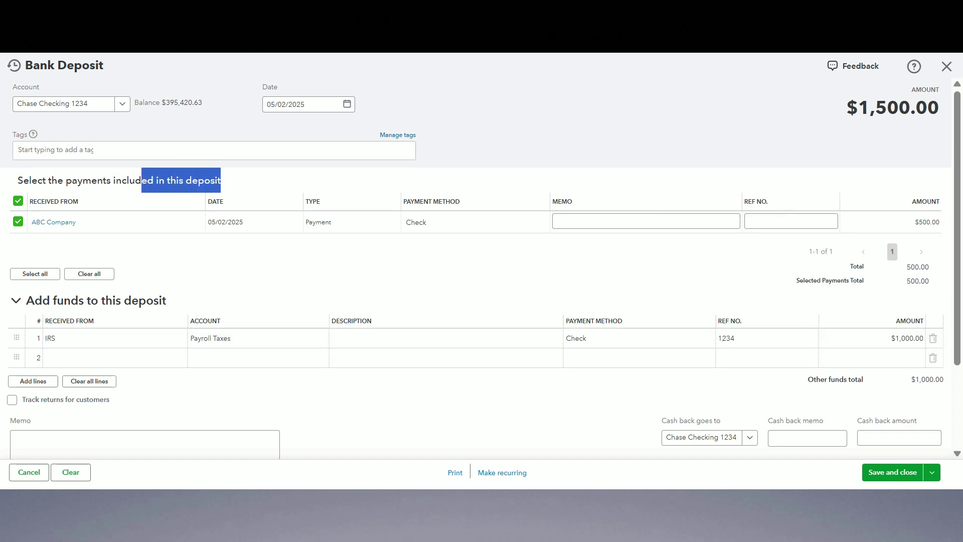
drag(18, 181, 231, 199)
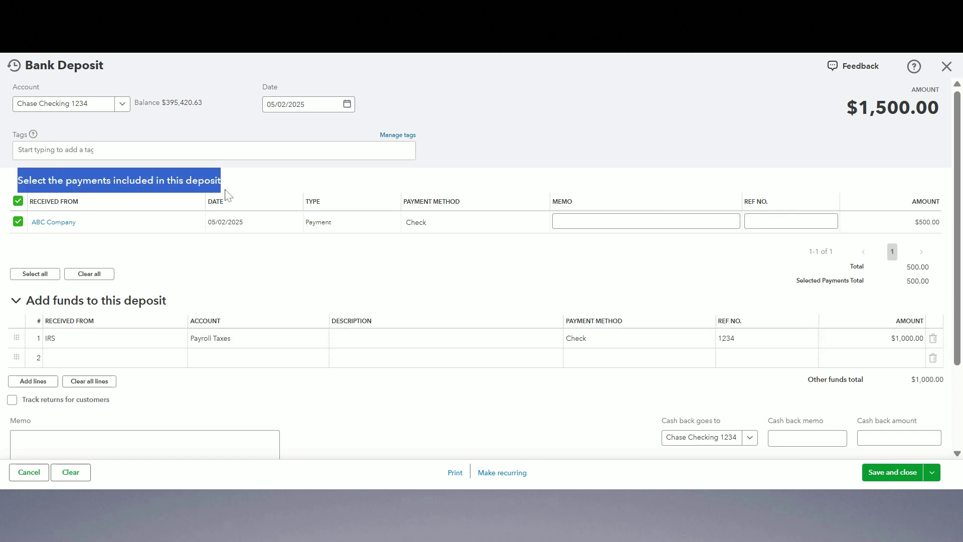
click(171, 302)
click(148, 305)
click(16, 301)
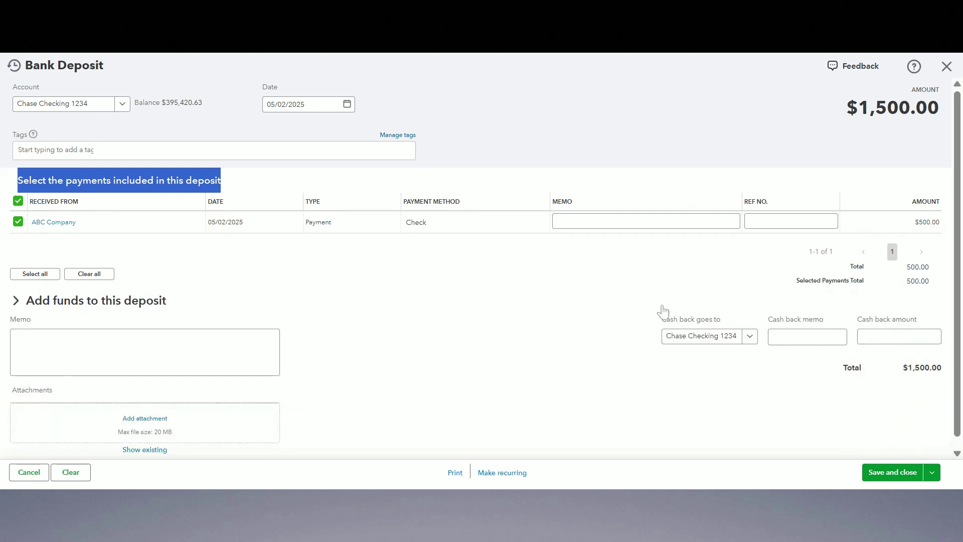
click(119, 308)
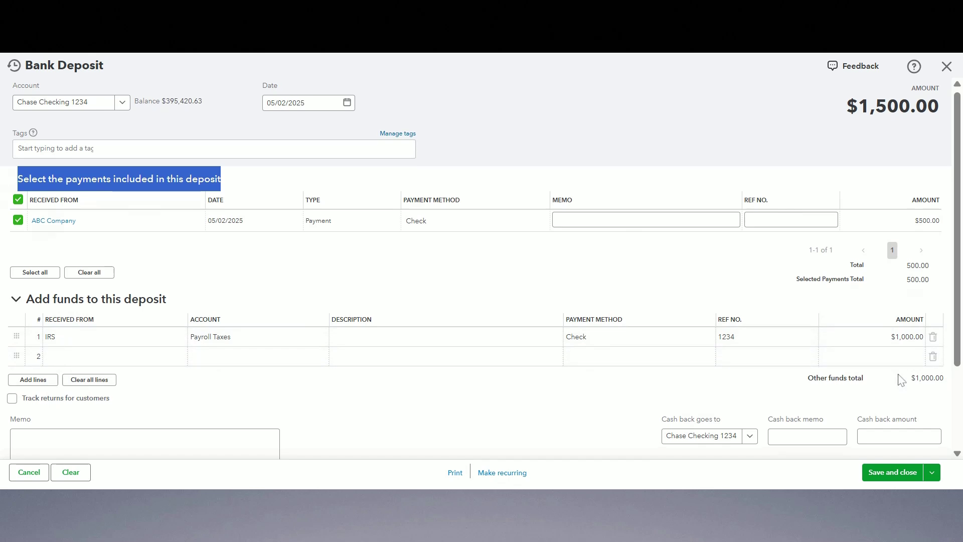
scroll(898, 381, down, 2)
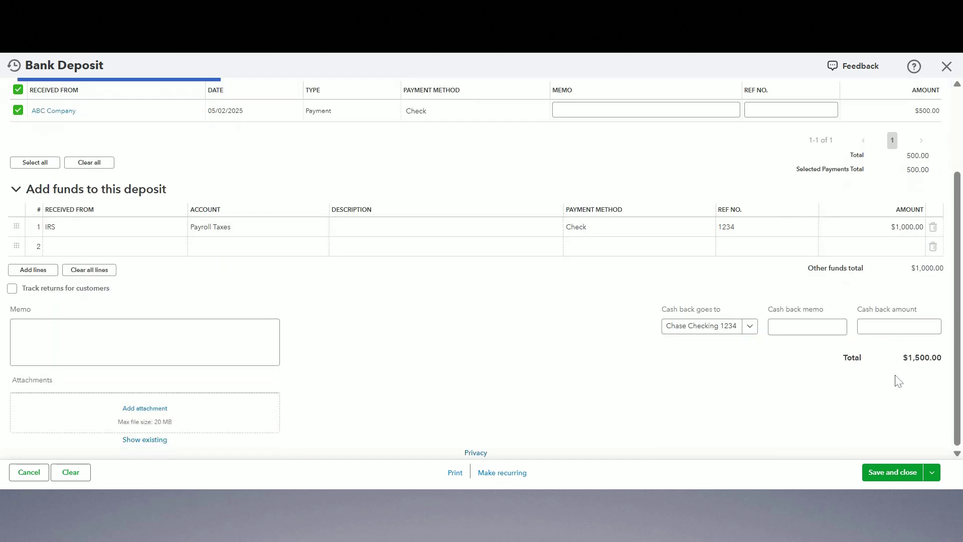
click(893, 473)
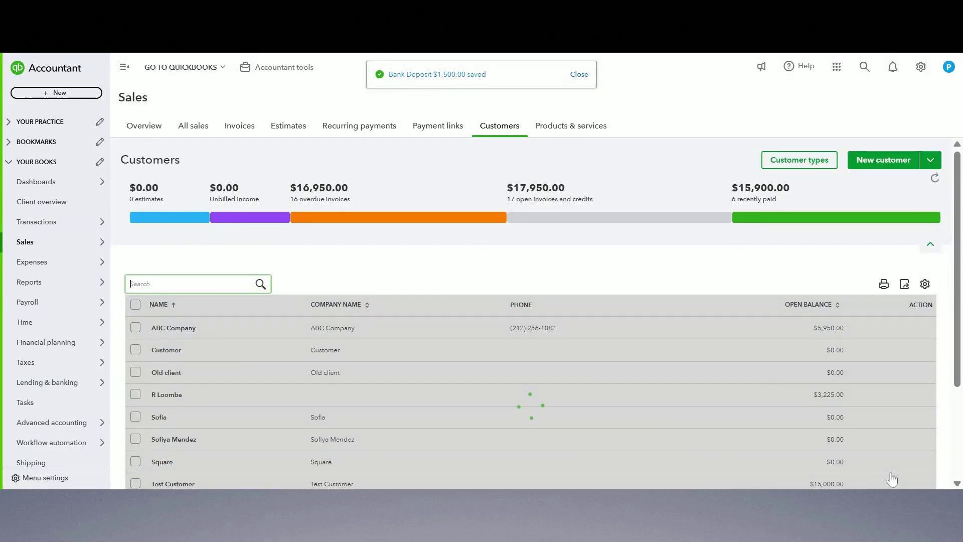